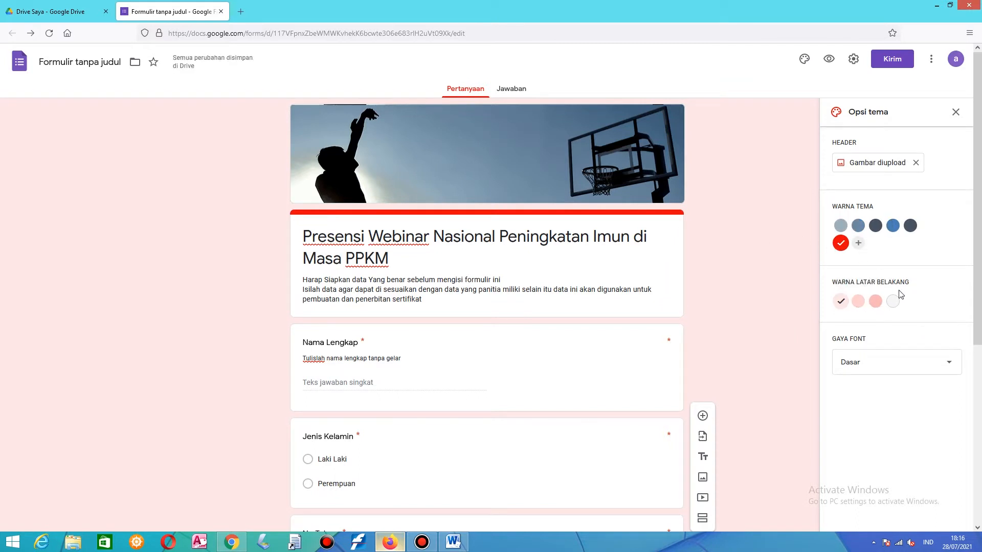
# - Set the theme font style to Lucu and name the form file "Presensi Webinar Nasional Peningkatan Imun di Masa PPKM"
pyautogui.click(945, 370)
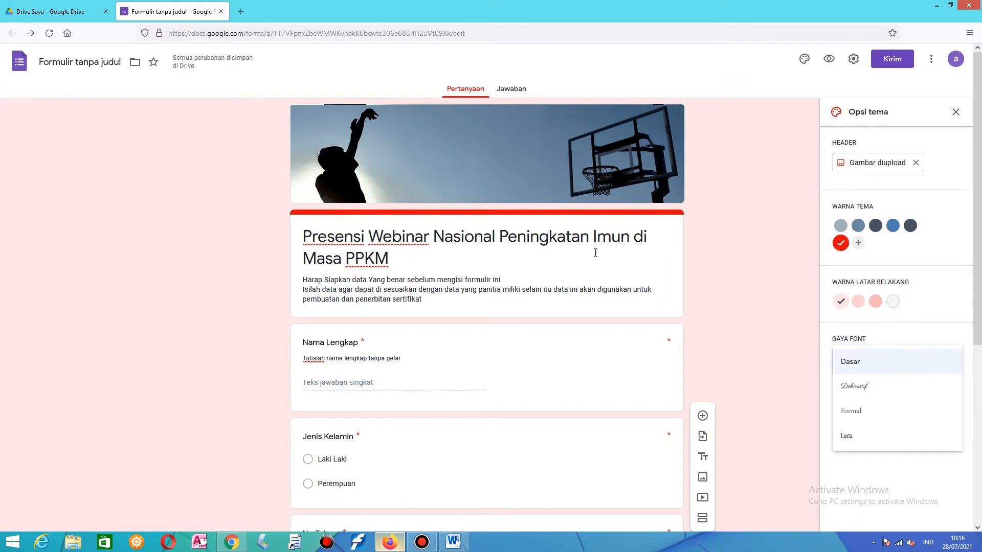
pyautogui.click(849, 435)
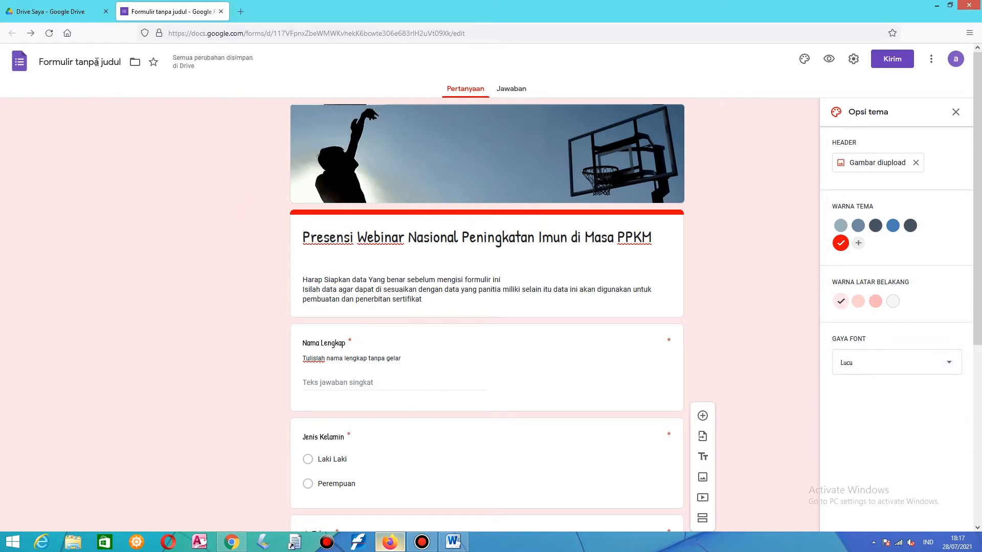
pyautogui.click(66, 62)
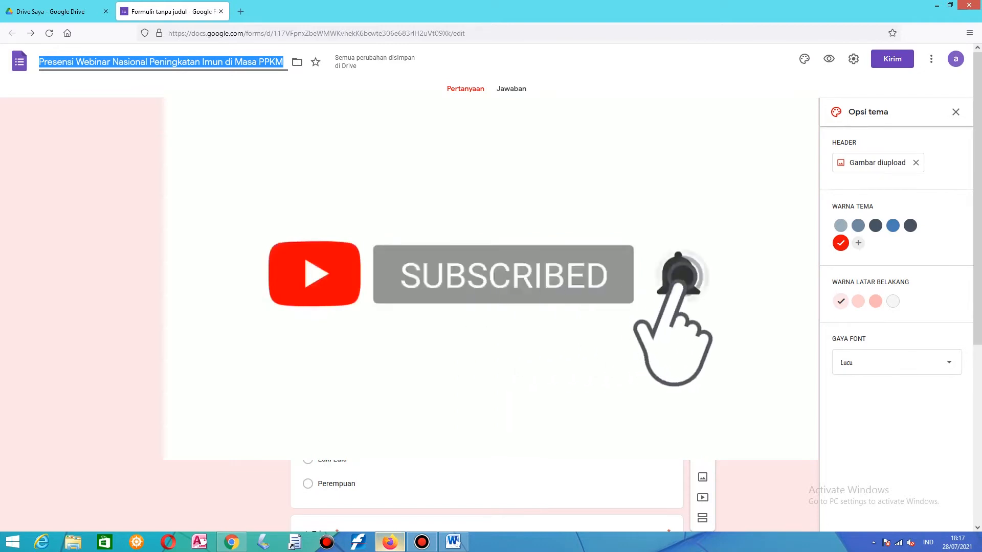
pyautogui.click(249, 78)
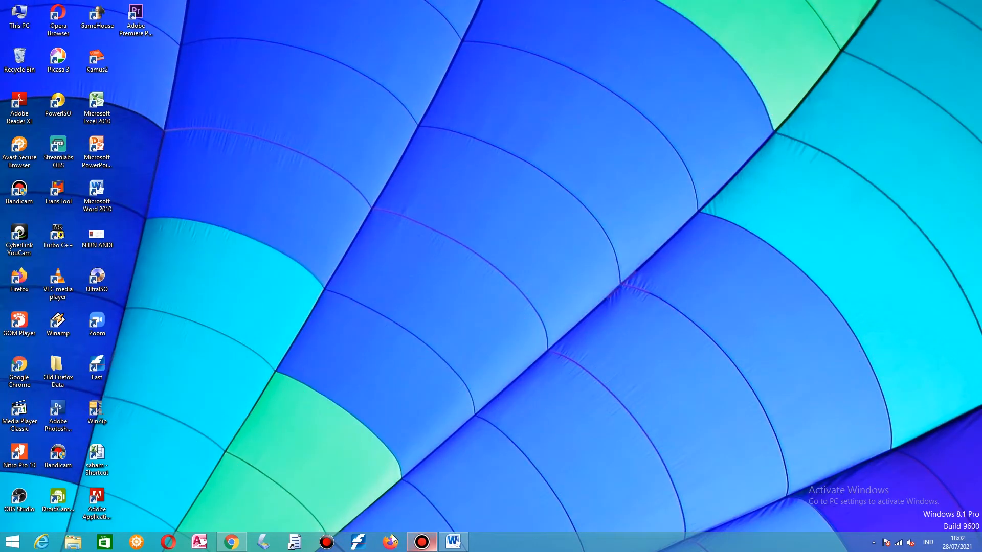
# - Open Firefox and go to google.com
pyautogui.click(391, 541)
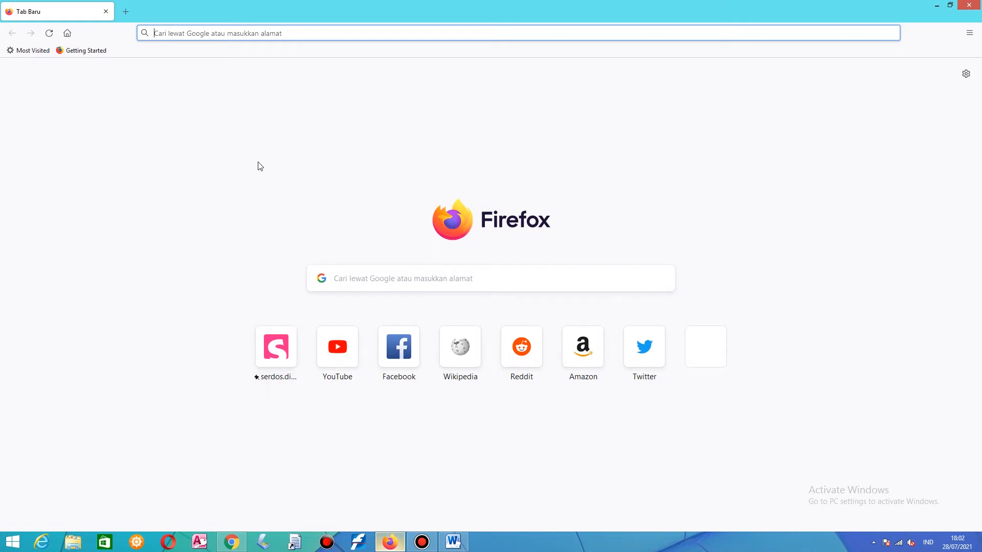
pyautogui.click(258, 33)
pyautogui.write('goo')
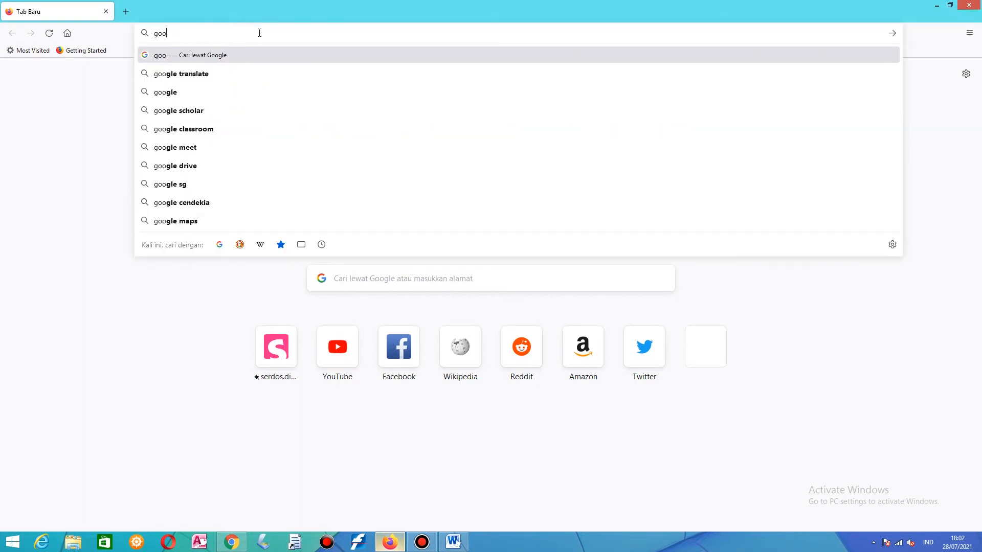
pyautogui.write('gle.com')
pyautogui.press('Return')
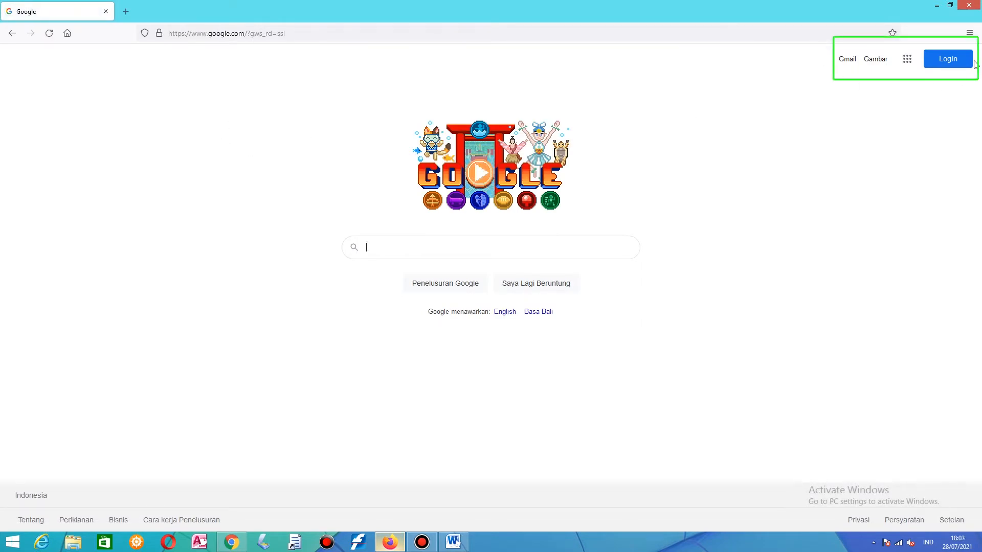
# - Log in to the Google account with its e-mail address and account password, and decline saving the login in the browser
pyautogui.click(948, 67)
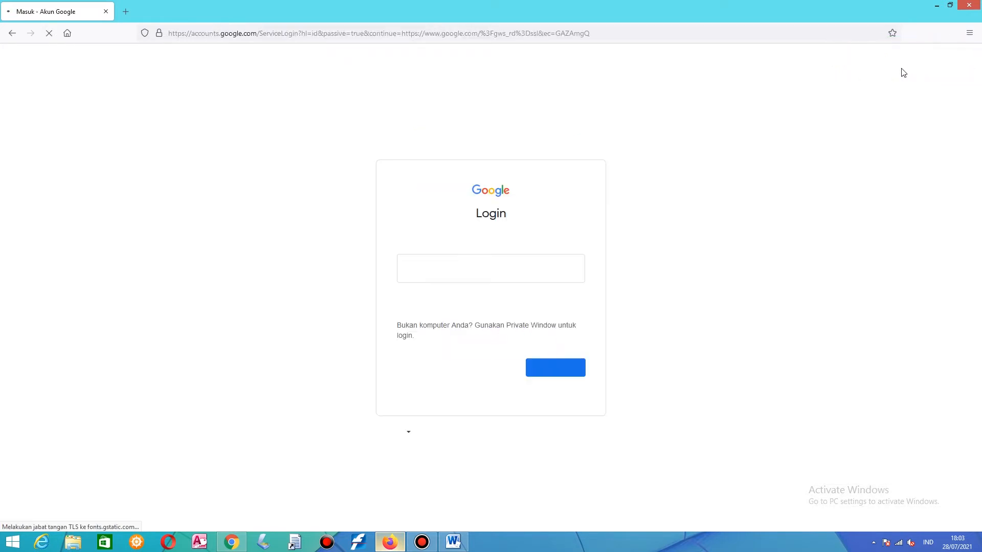
pyautogui.click(513, 267)
pyautogui.write('xxxx@gmail.com')
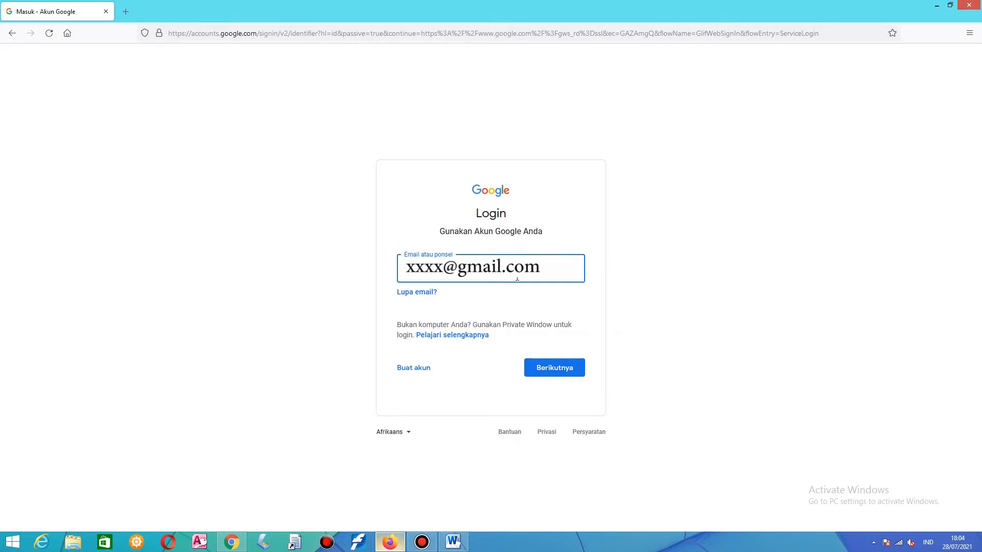
pyautogui.click(573, 369)
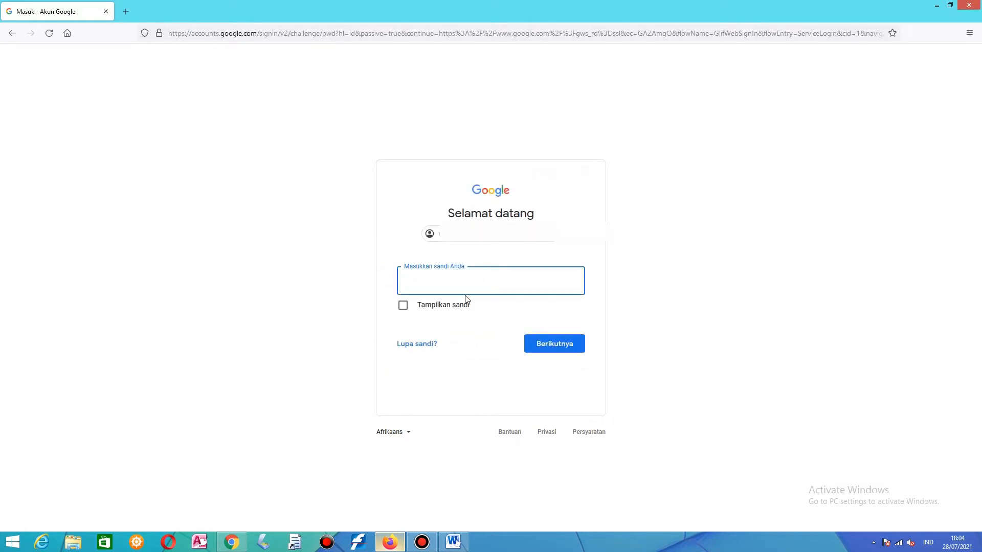
pyautogui.write('•')
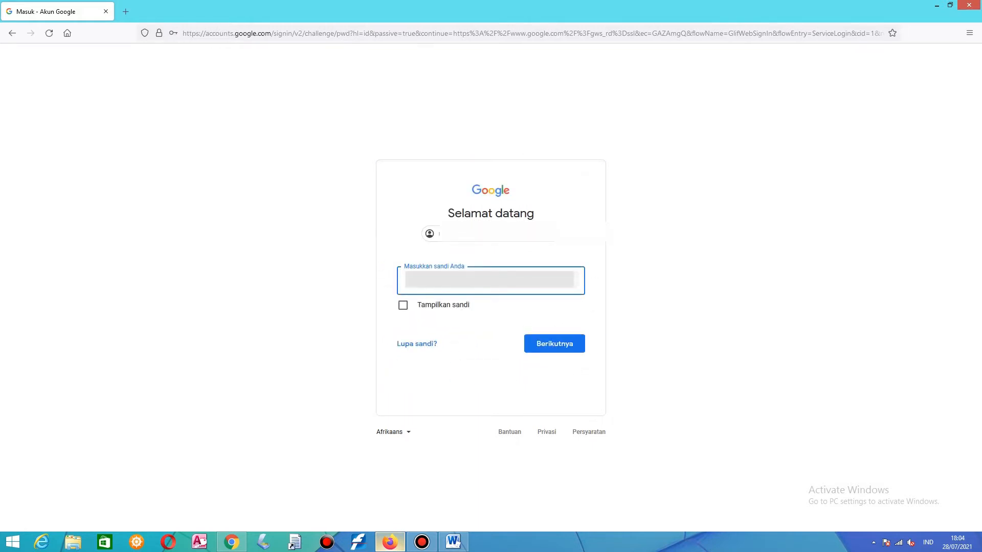
pyautogui.click(561, 343)
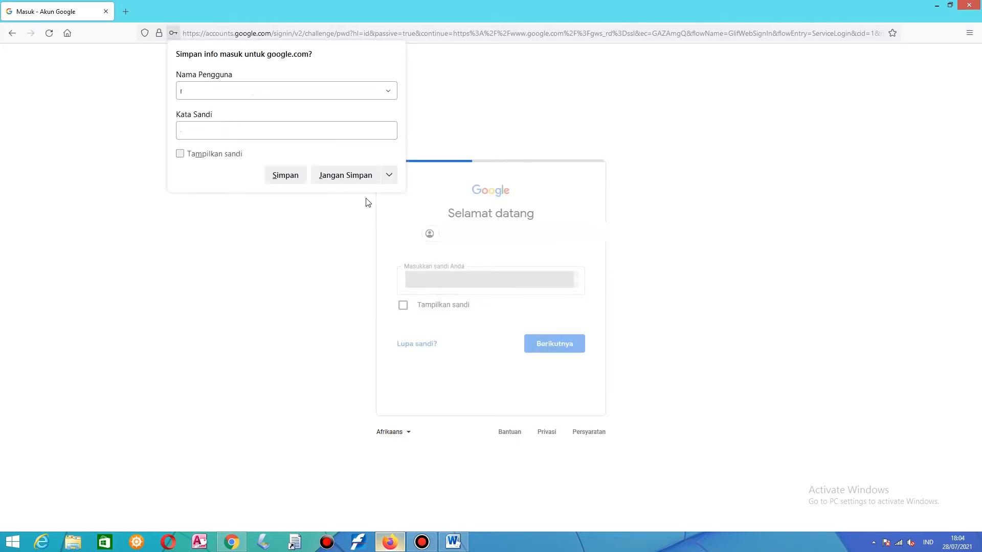
pyautogui.click(344, 175)
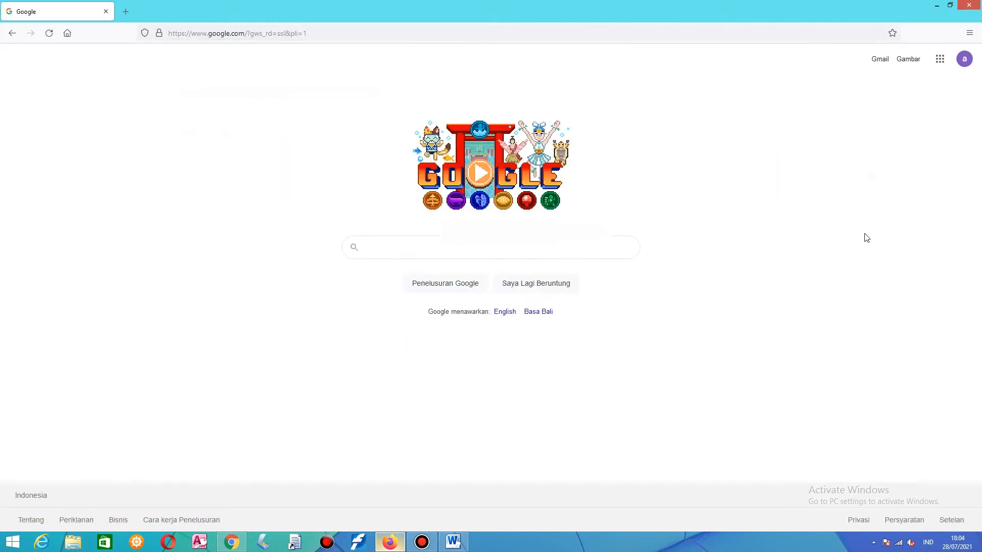
# - Go to Google Drive, create a blank Google Form there, and skip the introductory tour
pyautogui.click(940, 60)
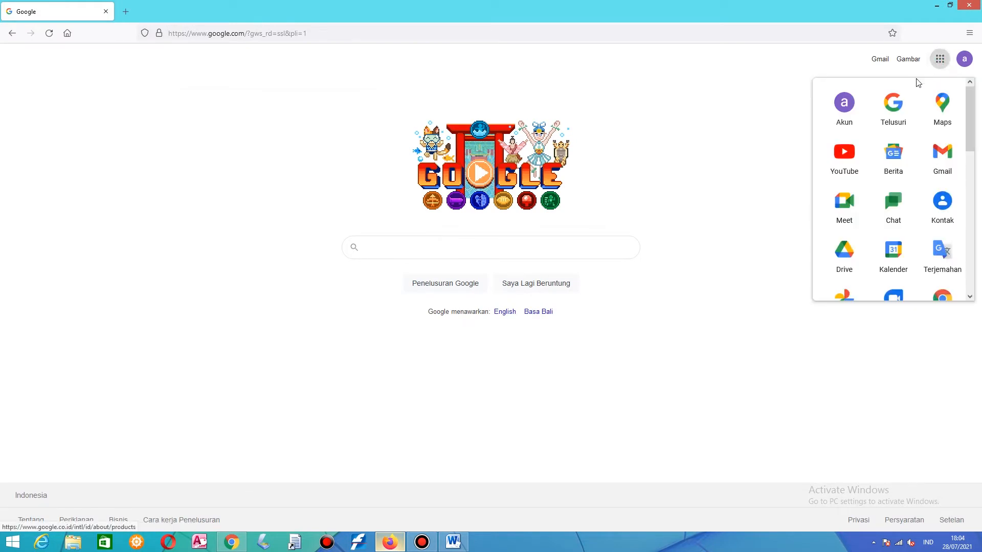
pyautogui.click(848, 270)
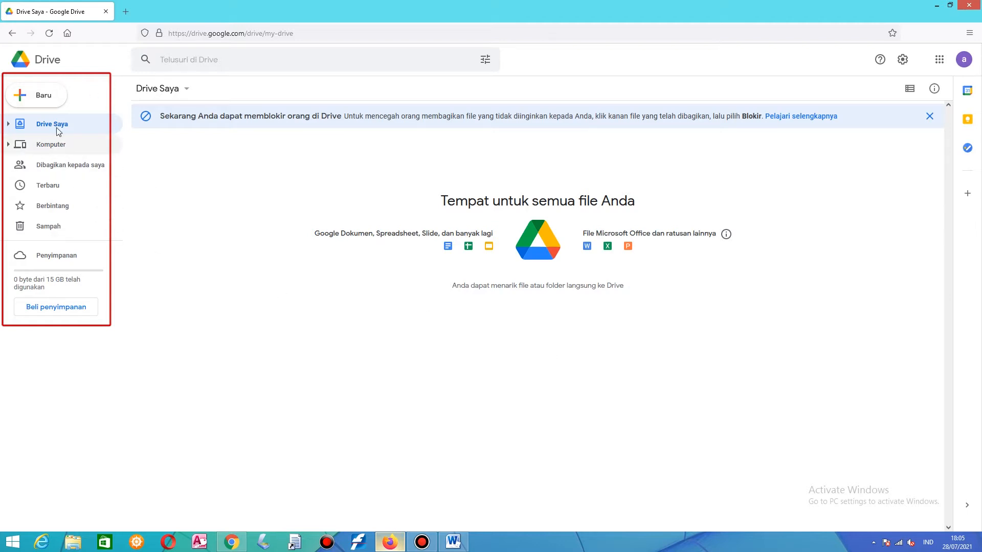
pyautogui.click(44, 96)
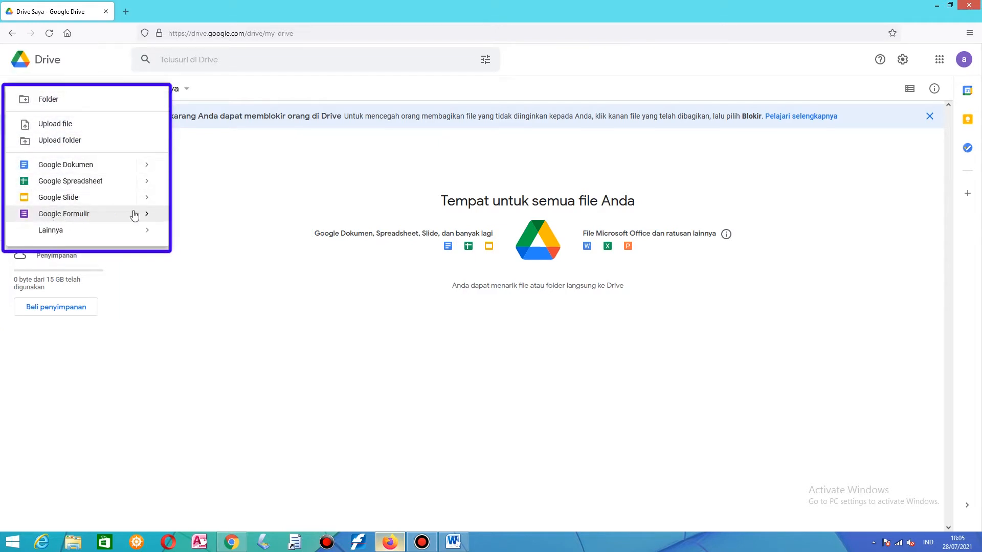
pyautogui.moveTo(146, 214)
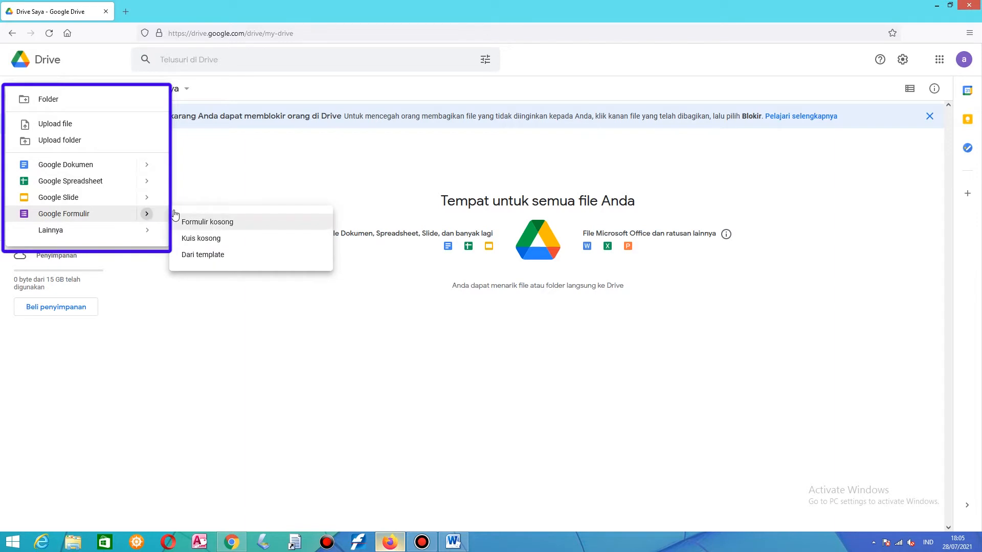
pyautogui.click(200, 225)
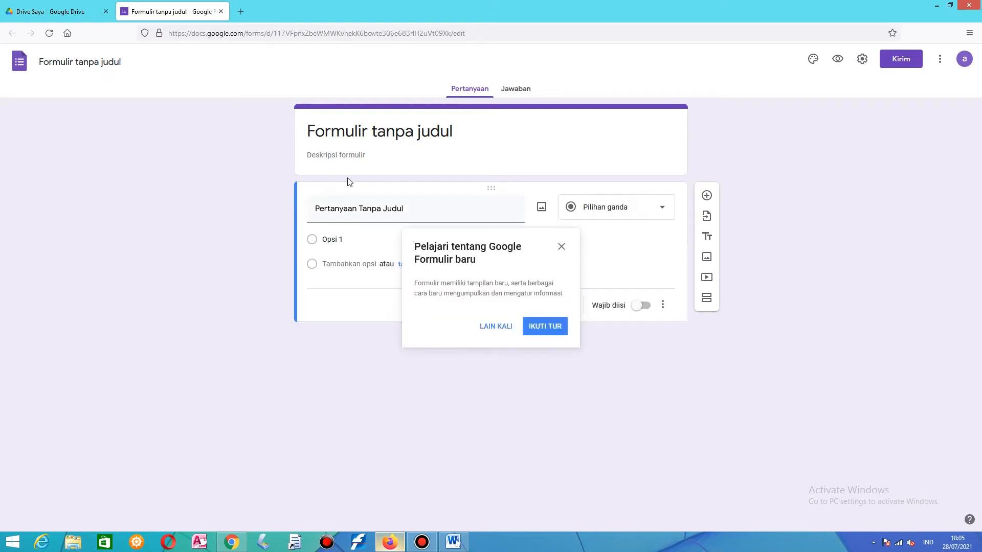
pyautogui.click(496, 330)
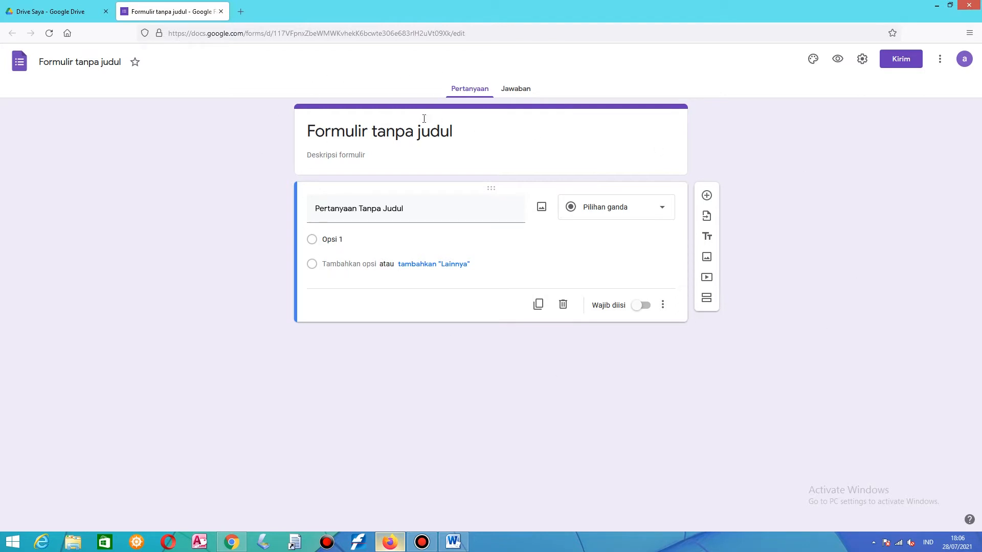
# - View the form's responses page and switch accepting responses off and back on
pyautogui.click(510, 90)
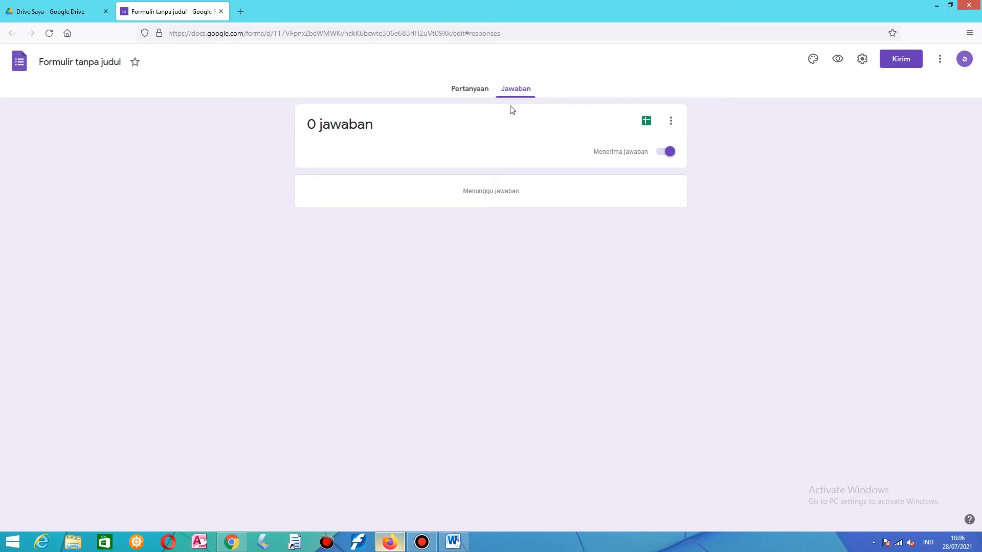
pyautogui.click(465, 91)
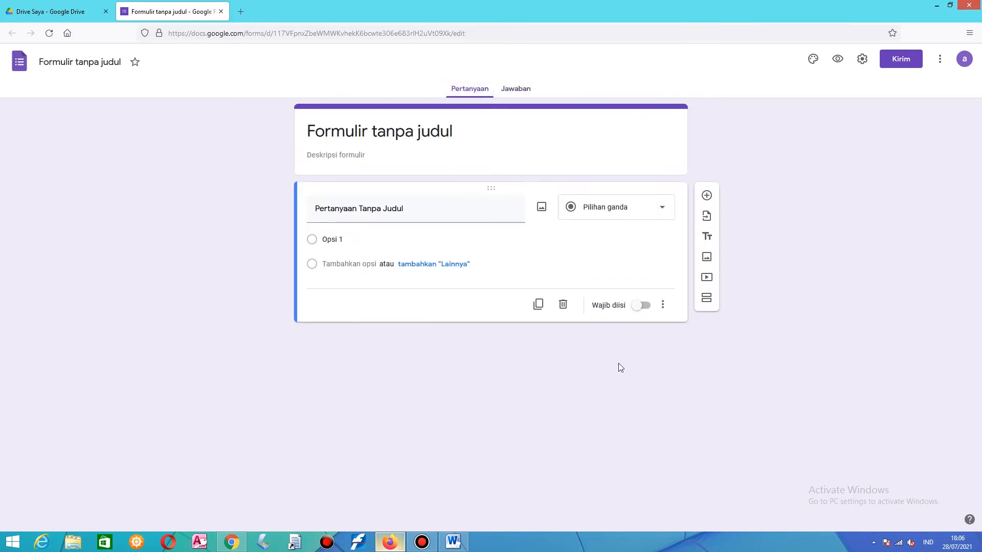
pyautogui.click(512, 92)
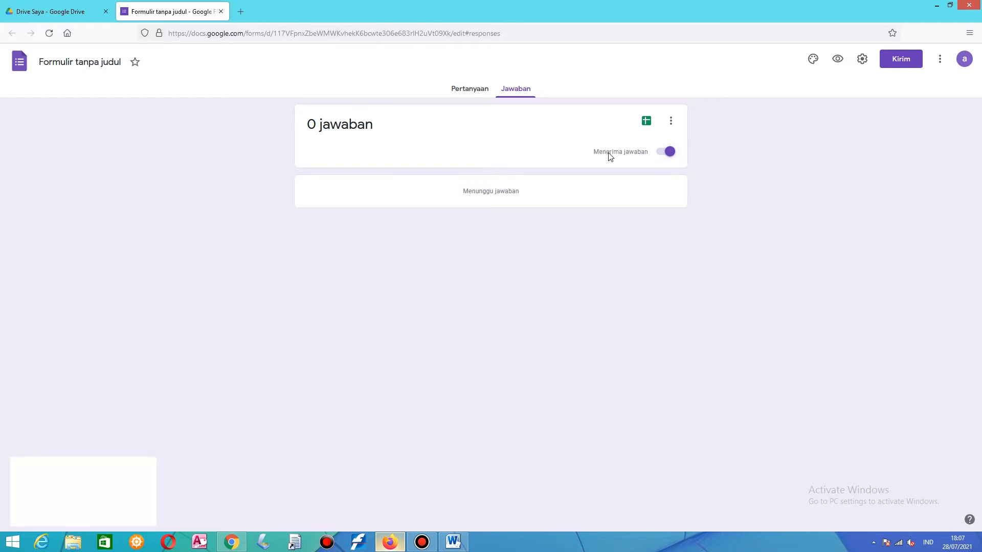
pyautogui.click(668, 154)
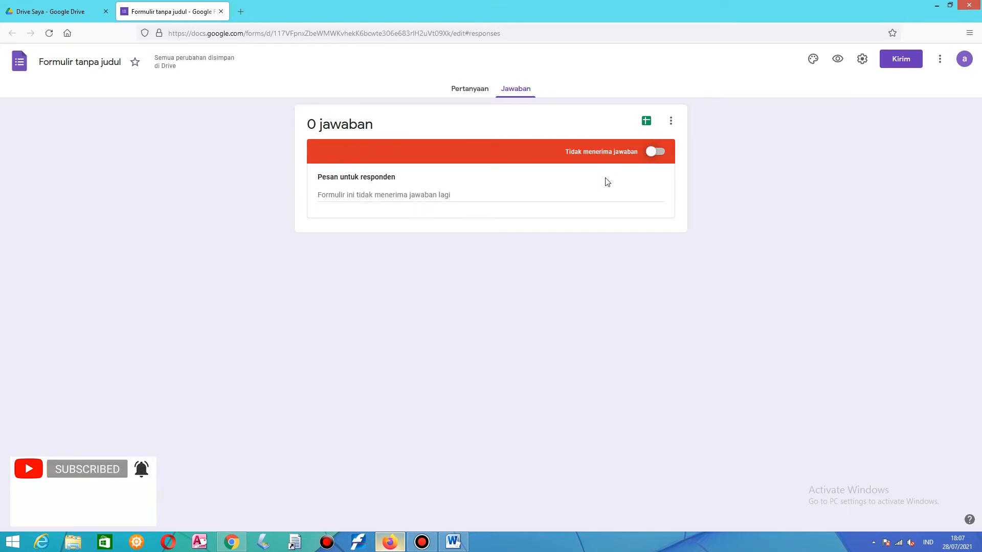
pyautogui.click(654, 152)
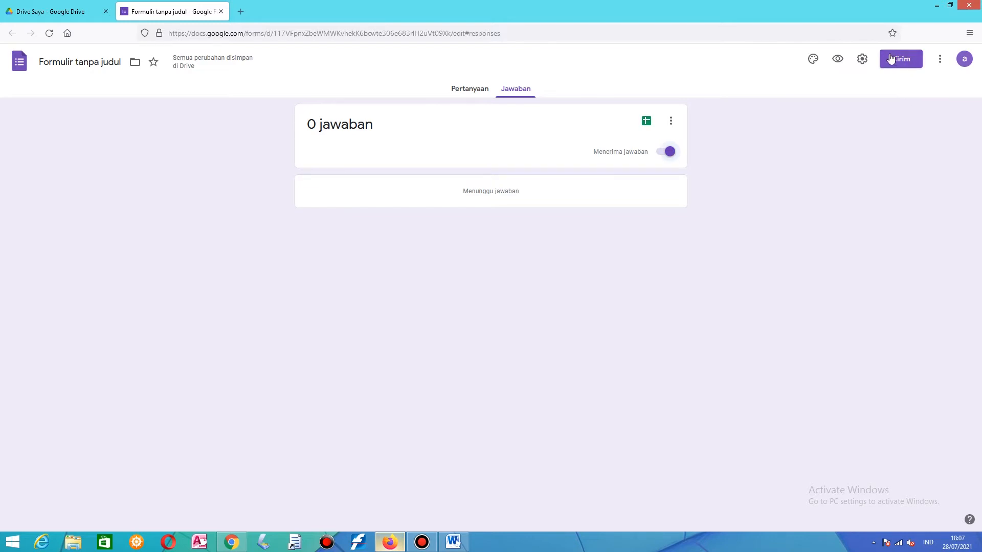
pyautogui.click(939, 59)
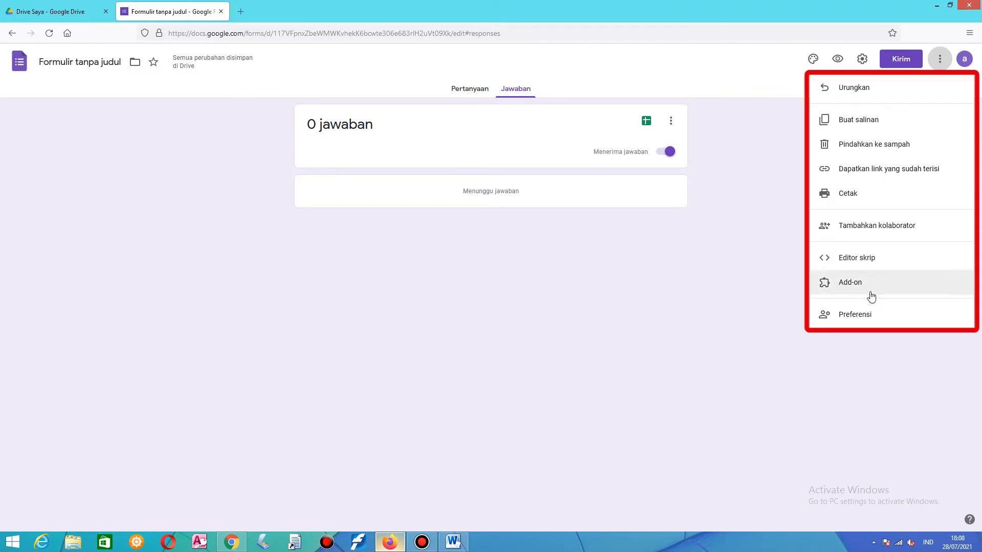
pyautogui.click(770, 256)
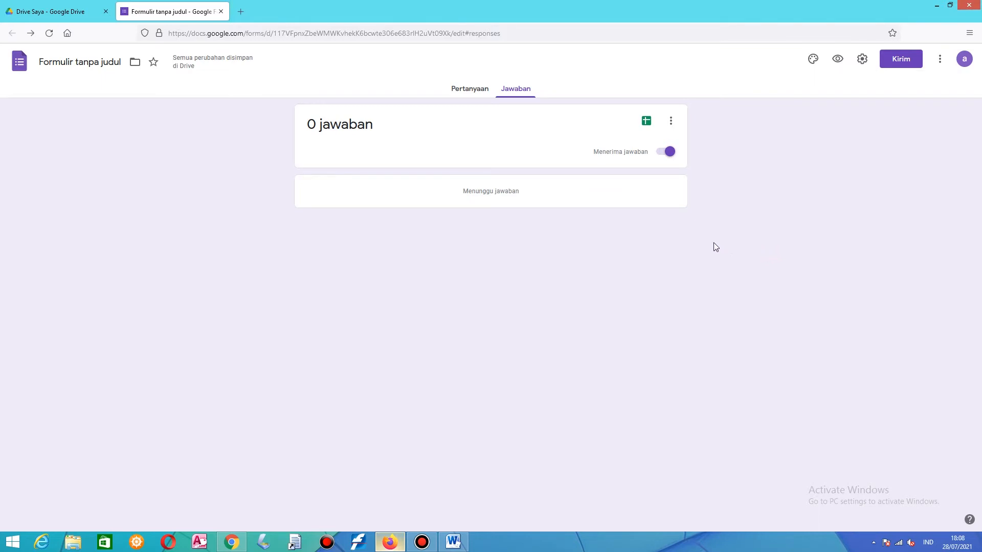
# - Return to the form's questions and set the form title to "Presensi Webinar Nasional Peningkatan Imun di Masa PPKM"
pyautogui.click(471, 91)
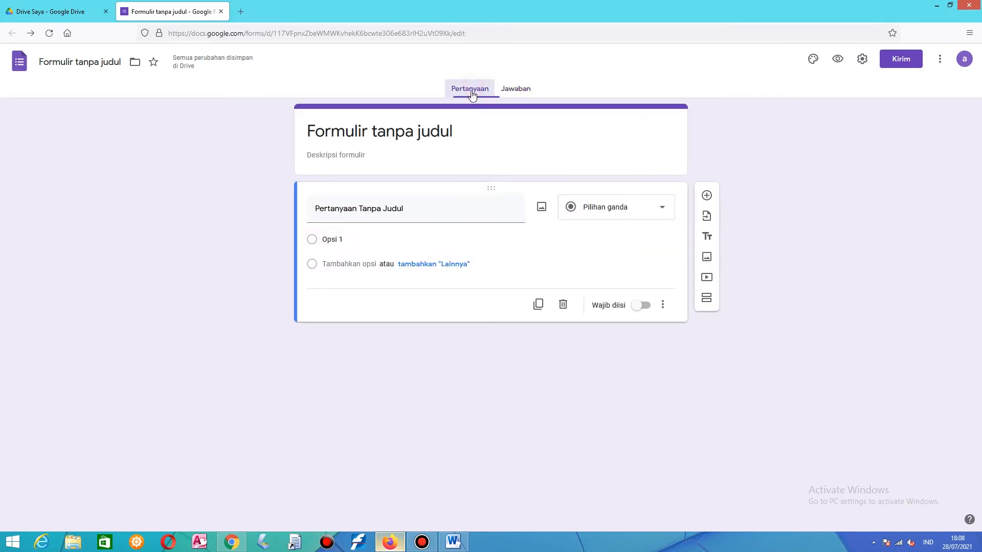
pyautogui.click(449, 134)
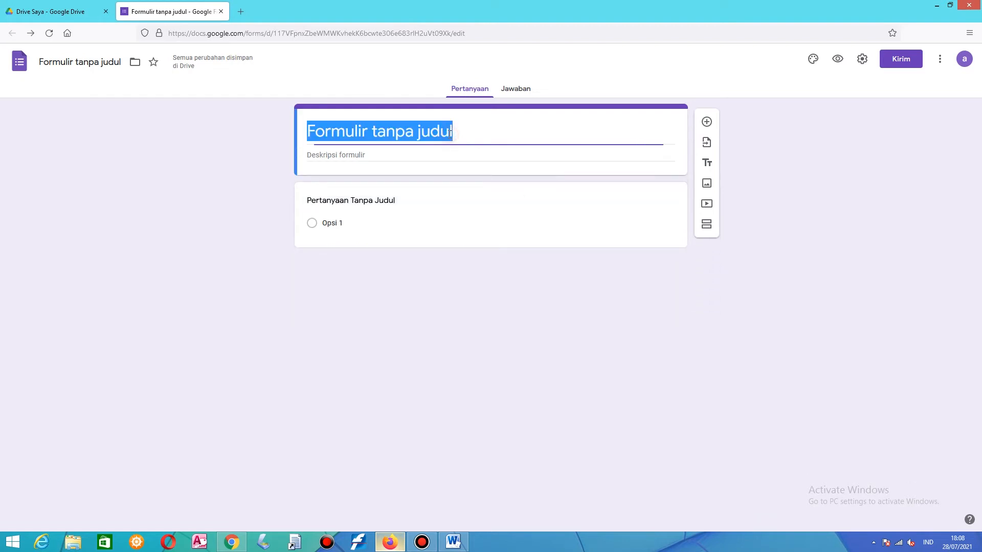
pyautogui.write('Presensi Webinar Nasional Pening')
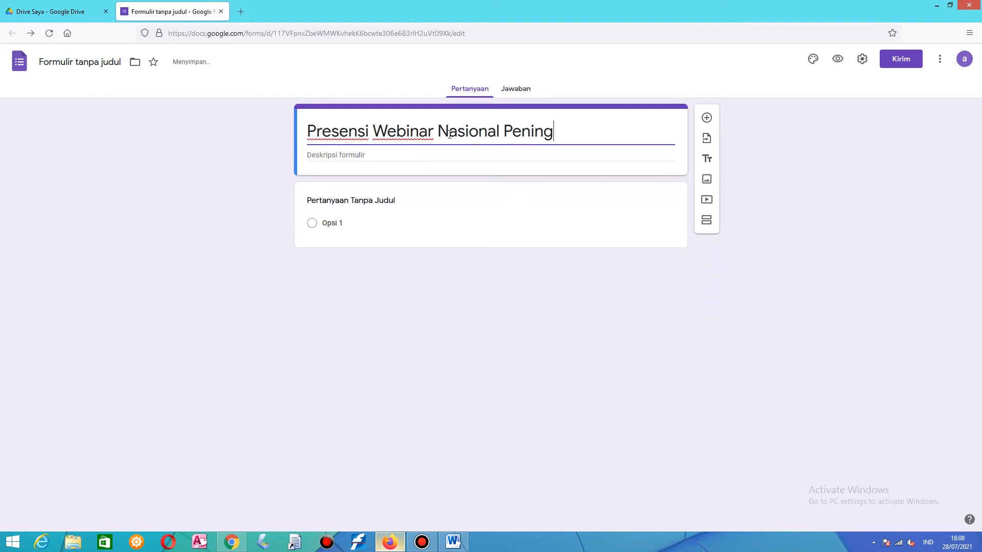
pyautogui.write('katan Imun di Masa PPKM')
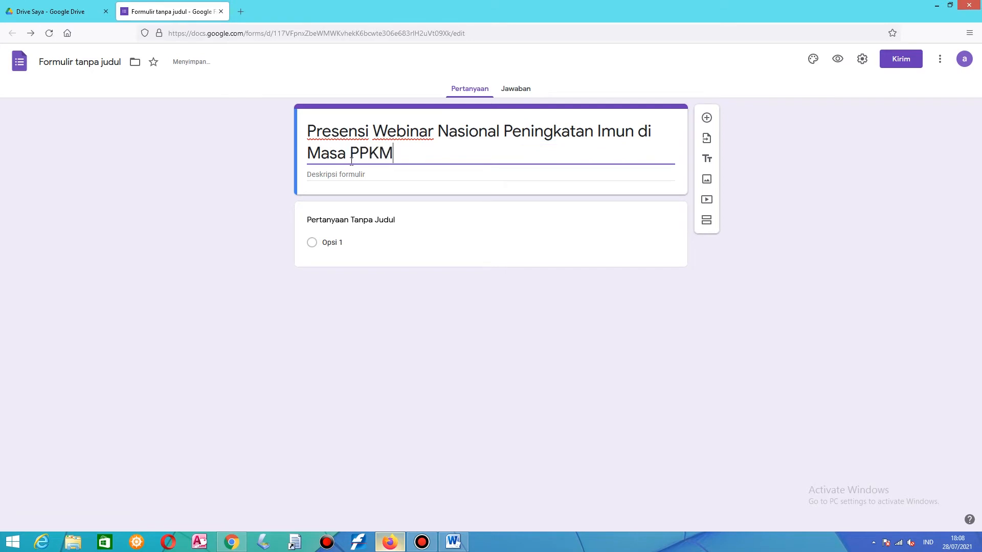
# - Enter "Harap Siapkan data Yang benar sebelum mengisi formulir ini" as the first line of the form description
pyautogui.click(347, 176)
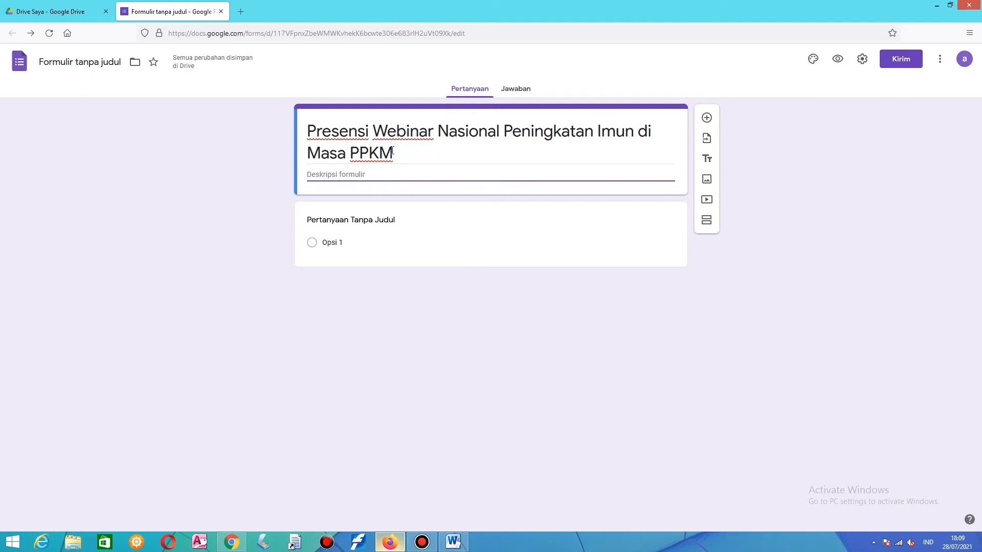
pyautogui.write('Harap Siapkan data Yang ben')
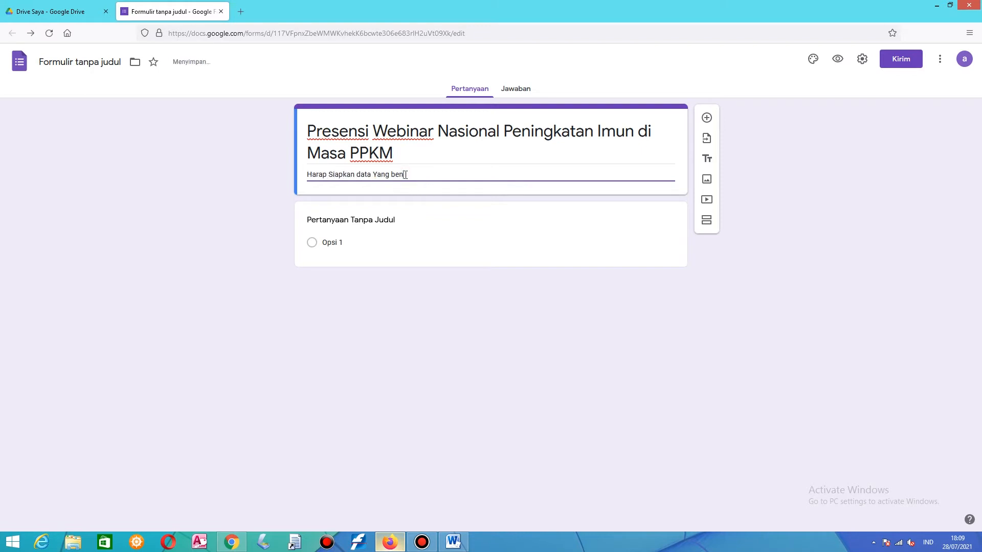
pyautogui.write('ar sebelum mengisi formulir ini')
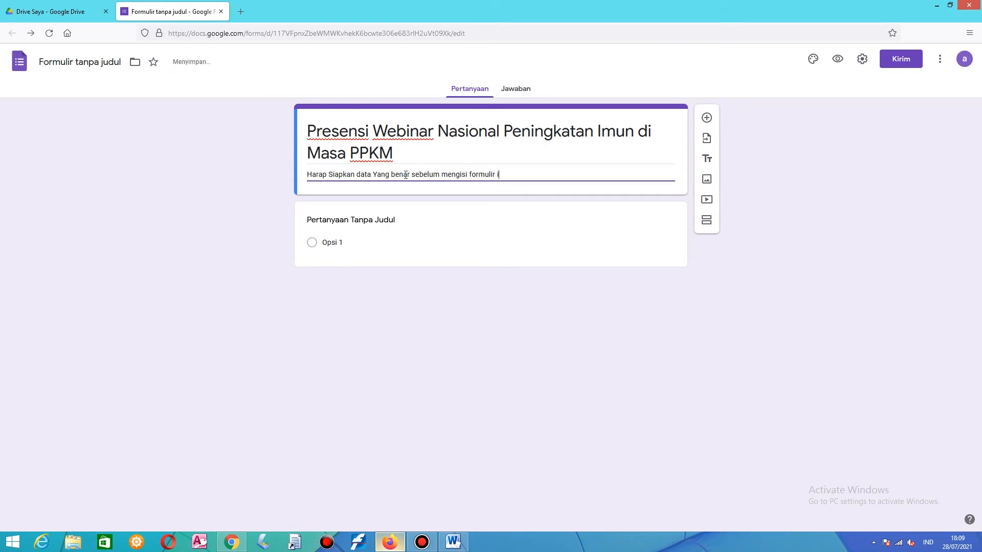
# - Add a second description line: "Isilah data agar dapat di sesuaikan dengan data yang panitia miliki selain itu data ini akan digunakan untuk pembuatan dan penerbitan sertifikat"
pyautogui.press('Return')
pyautogui.write('Isilah data agar dapat di sesuiakan den')
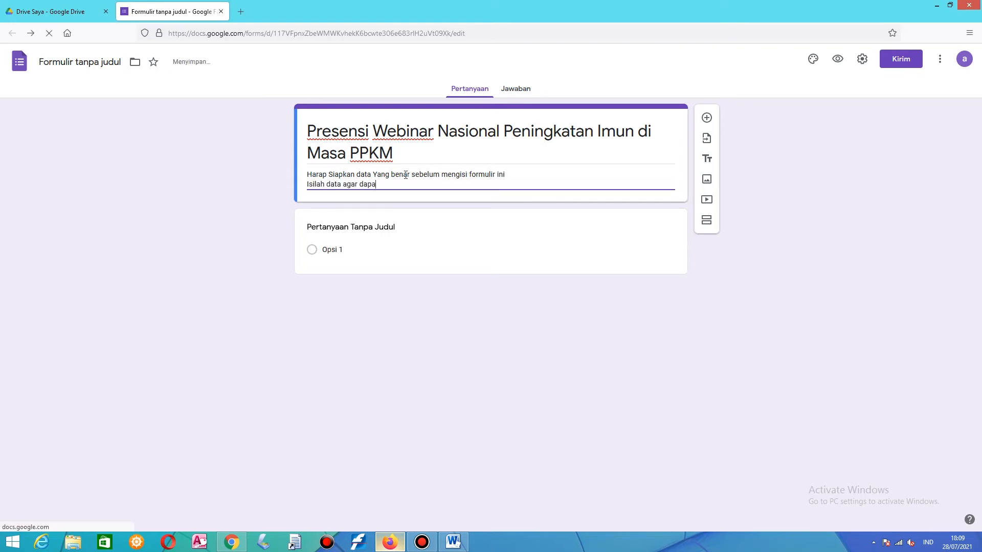
pyautogui.press('BackSpace')
pyautogui.press('BackSpace')
pyautogui.press('BackSpace')
pyautogui.press('BackSpace')
pyautogui.press('BackSpace')
pyautogui.press('BackSpace')
pyautogui.press('BackSpace')
pyautogui.press('BackSpace')
pyautogui.press('BackSpace')
pyautogui.press('BackSpace')
pyautogui.write('uaikan deng')
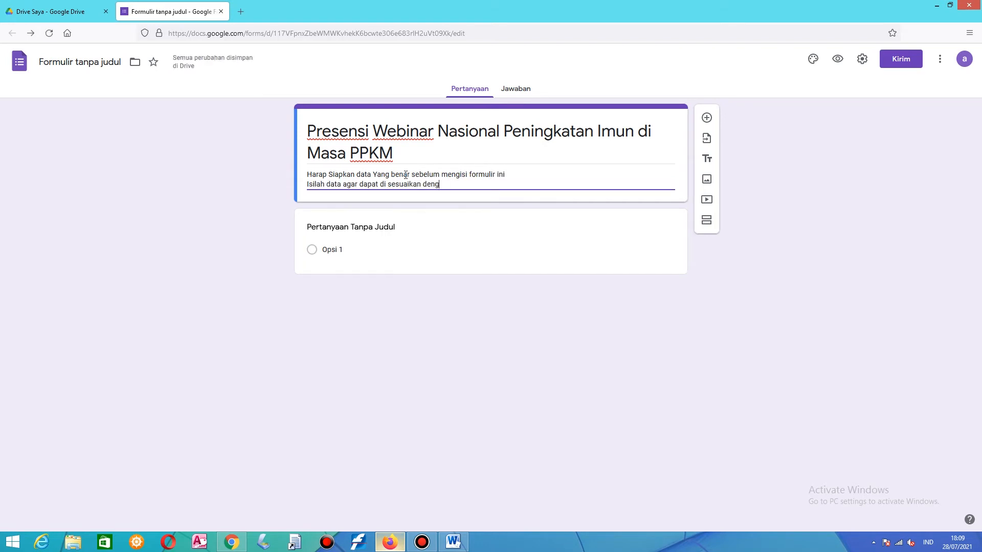
pyautogui.write('an data yang panitia miliki selain itu data ini akan dig')
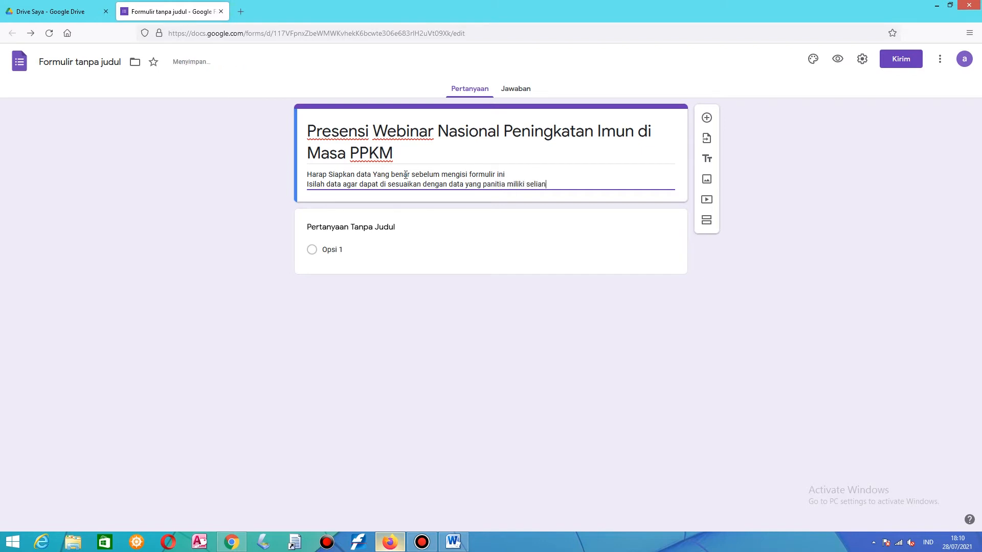
pyautogui.write('unakan untuk pembuatan dan penerbitan sertifikat')
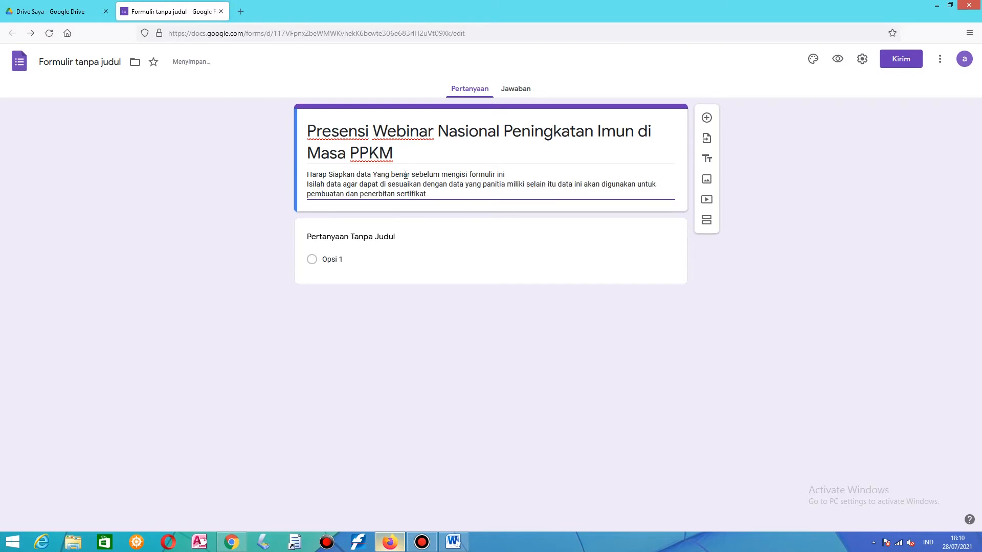
pyautogui.click(286, 193)
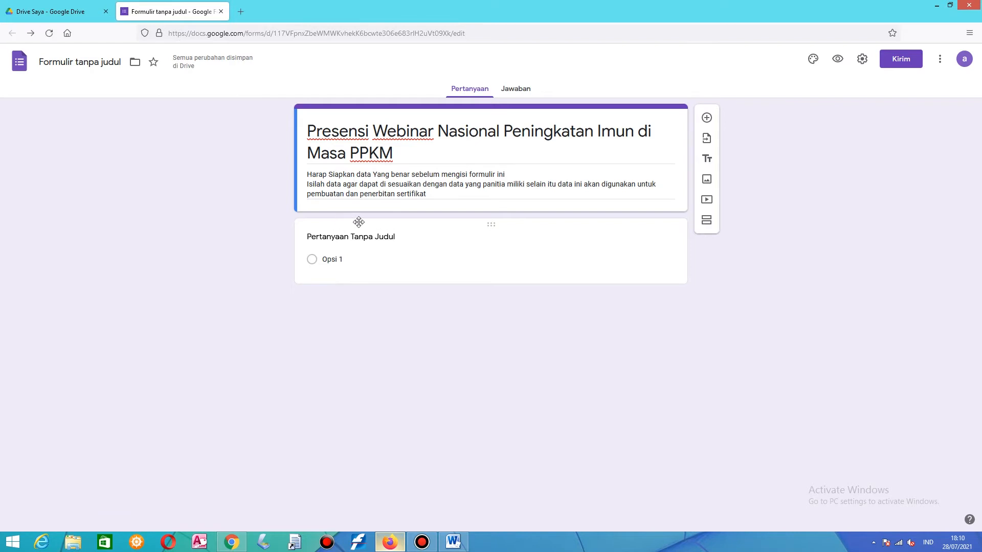
# - Title the first question "Nama Lengkap", keep its answer type as Jawaban singkat, and make it required
pyautogui.click(358, 238)
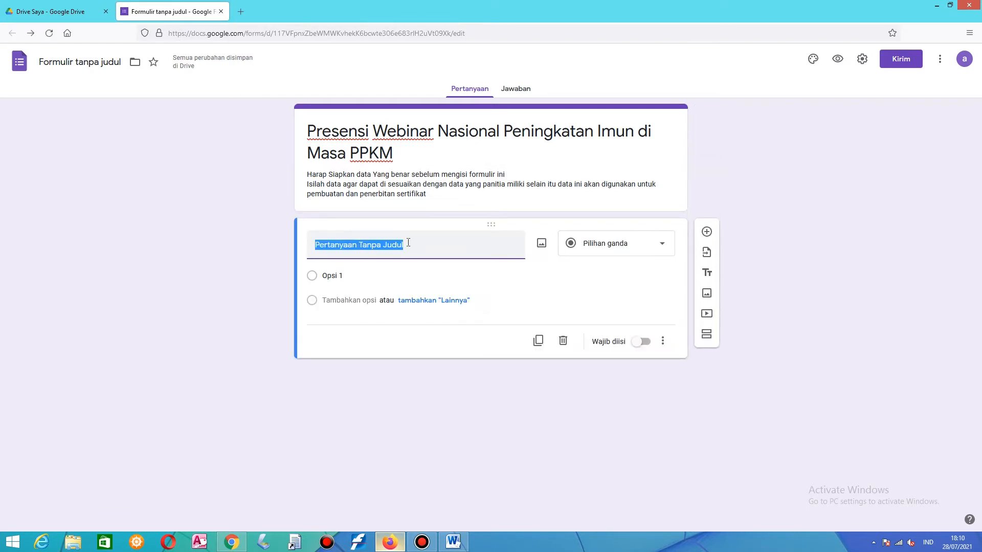
pyautogui.write('Nama Lengkap')
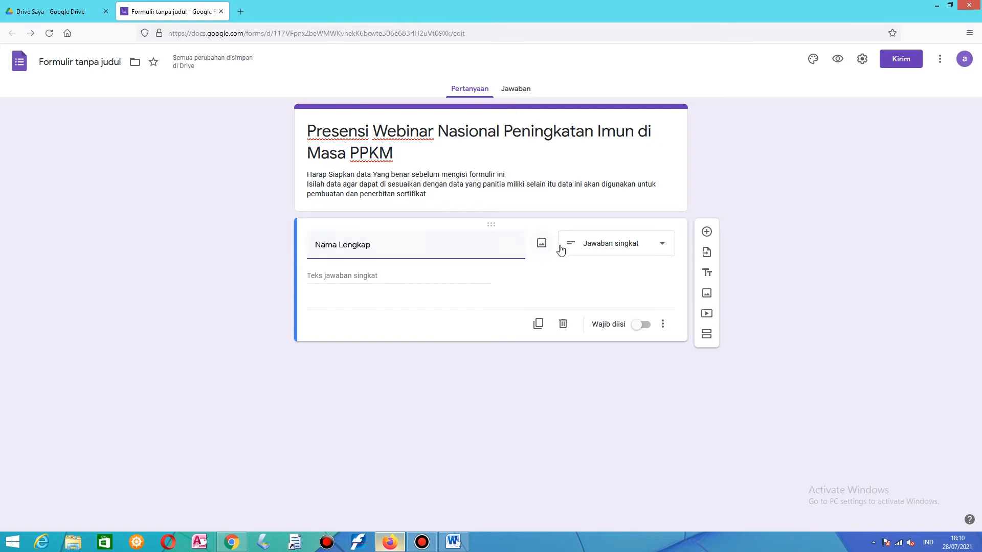
pyautogui.click(606, 245)
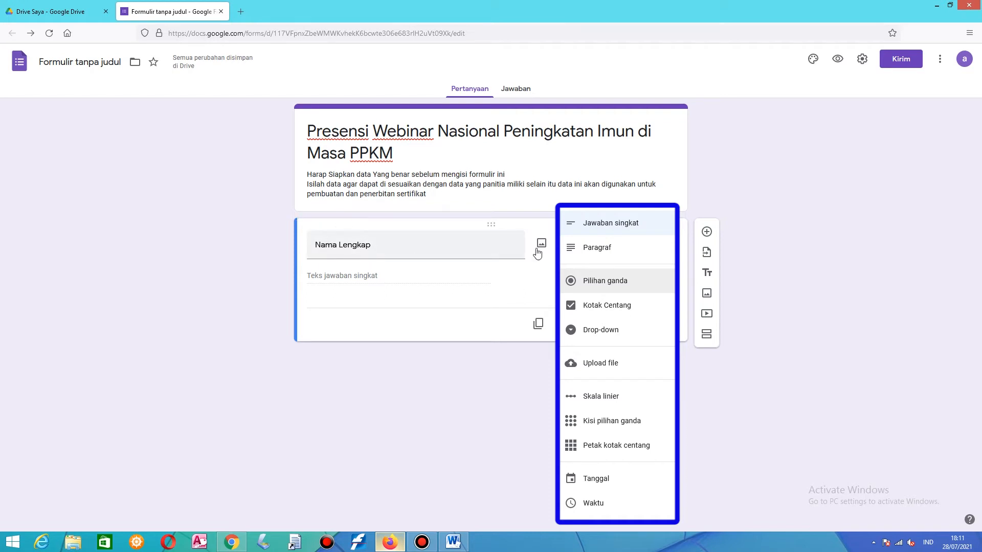
pyautogui.click(608, 228)
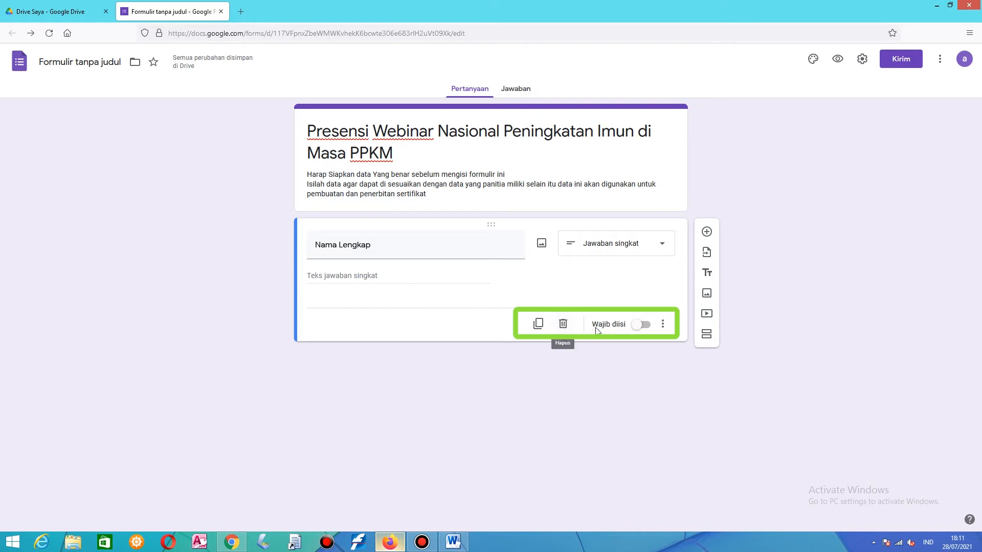
pyautogui.click(640, 327)
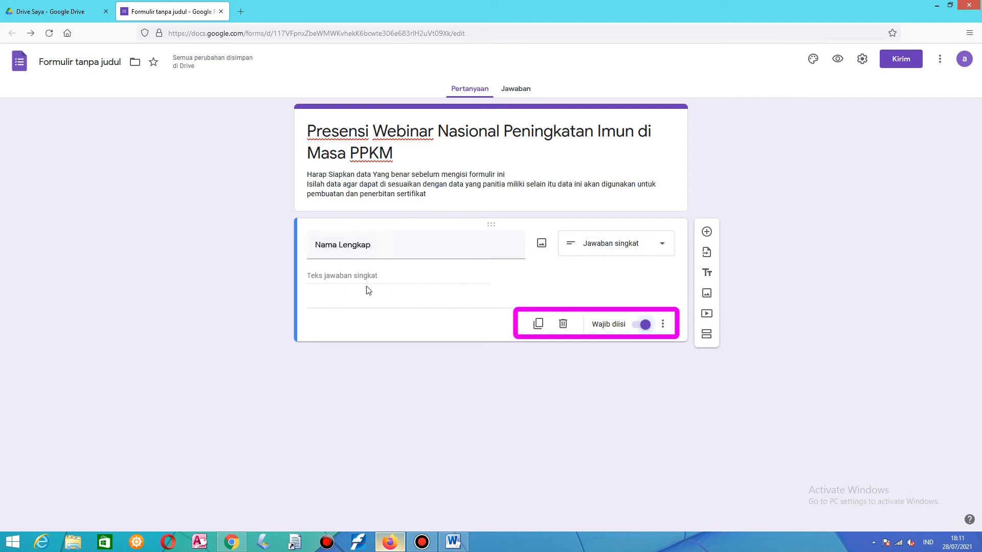
# - Add the description "Tulislah nama lengkap tanpa gelar" to the Nama Lengkap question
pyautogui.click(665, 327)
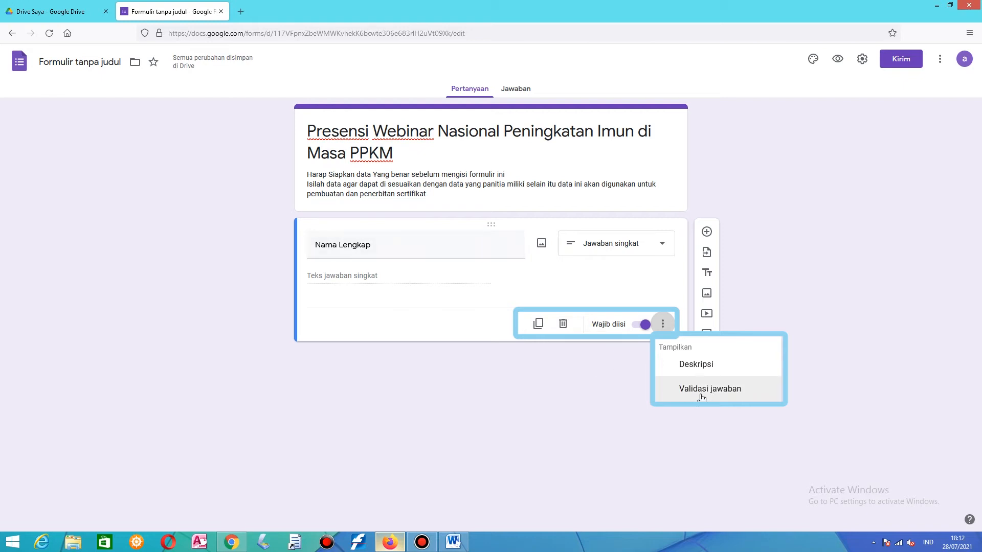
pyautogui.click(722, 369)
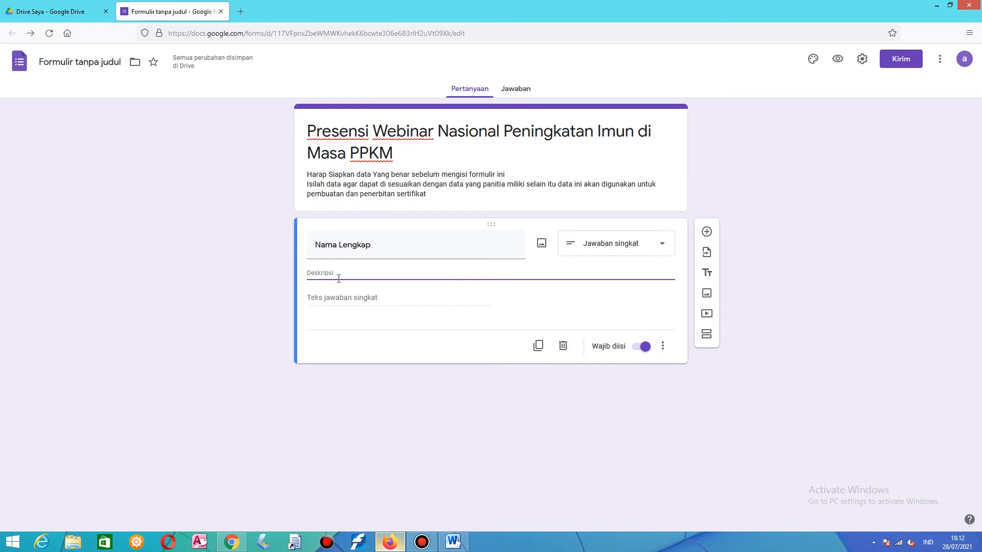
pyautogui.write('Butal')
pyautogui.write('la')
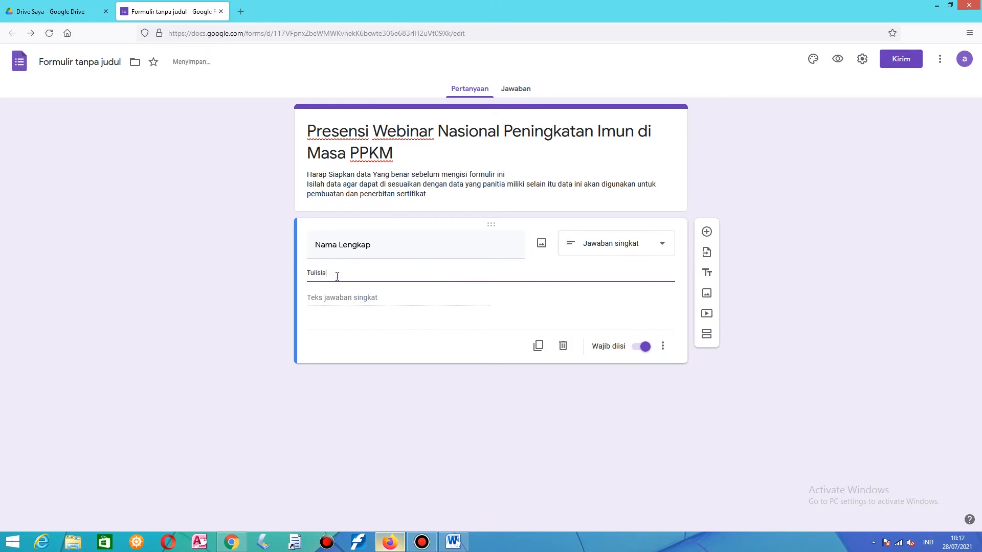
pyautogui.write('h nama lengkap tanpa gelar')
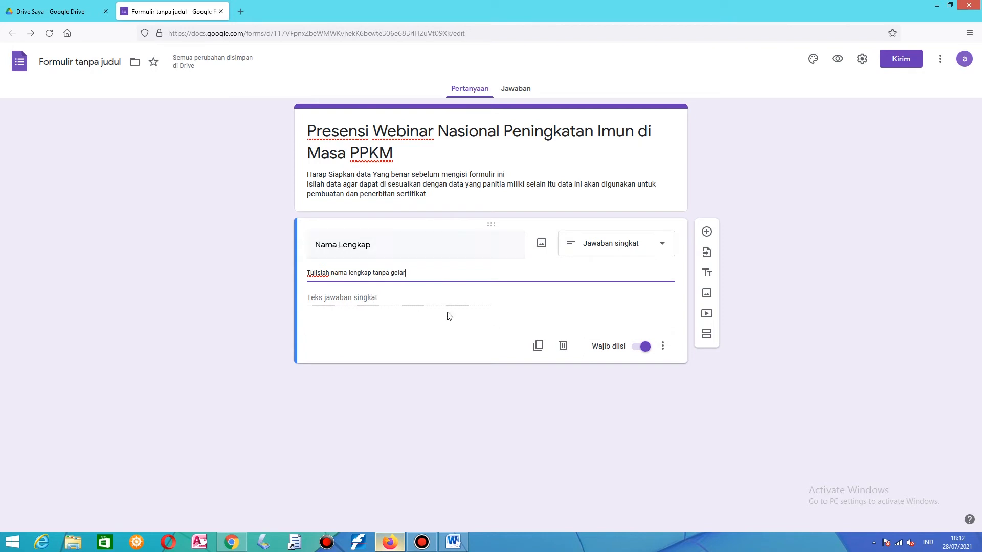
# - Add answer validation to the Nama Lengkap question and set the validation type to Teks
pyautogui.click(669, 349)
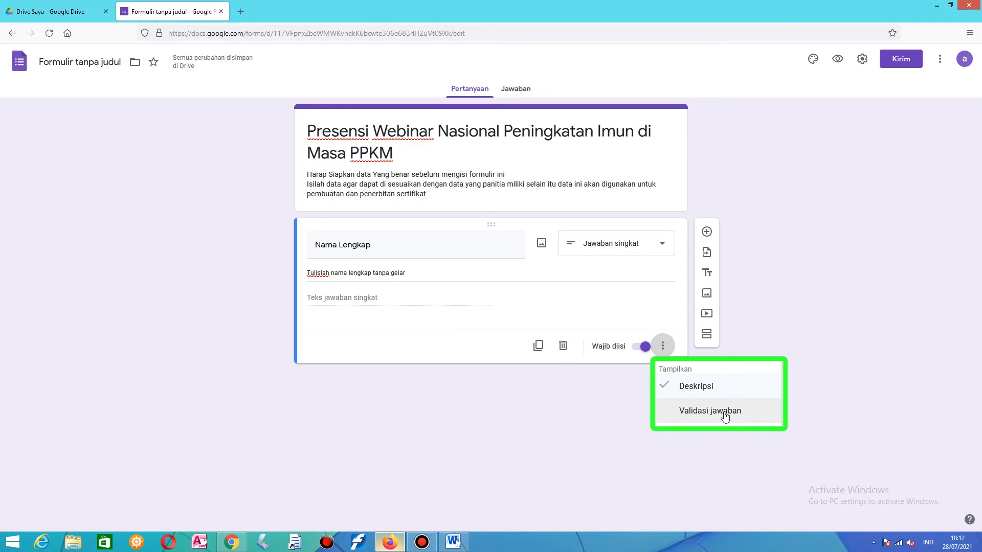
pyautogui.click(725, 415)
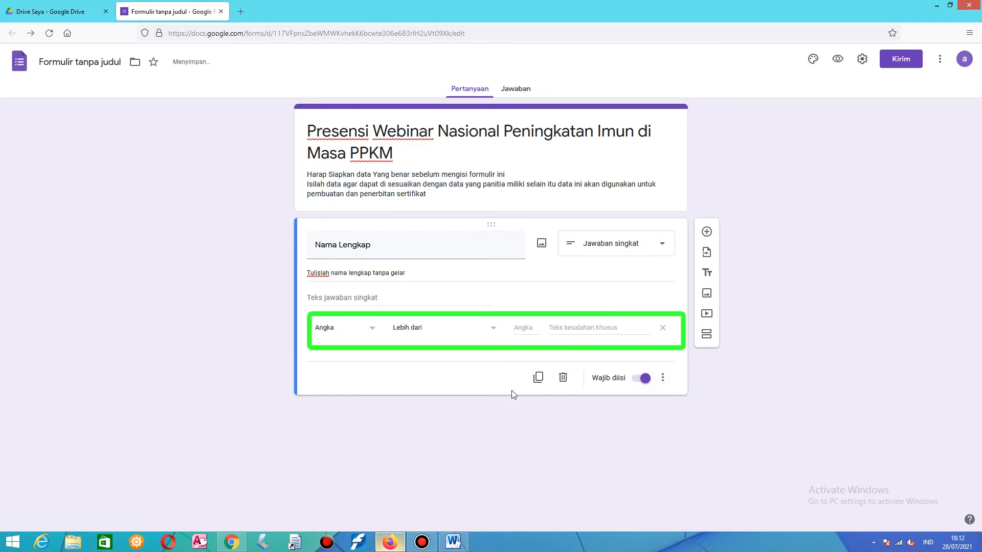
pyautogui.click(371, 331)
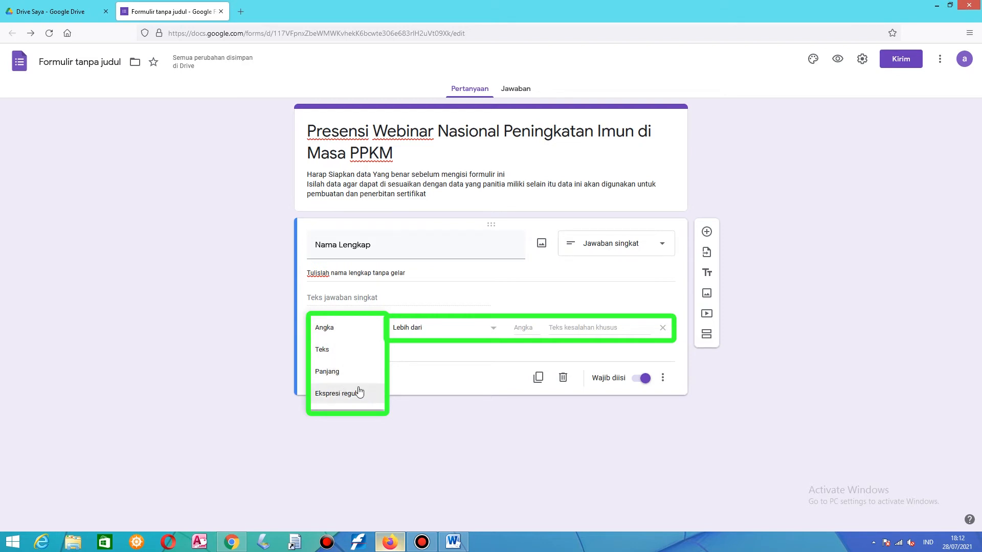
pyautogui.click(328, 350)
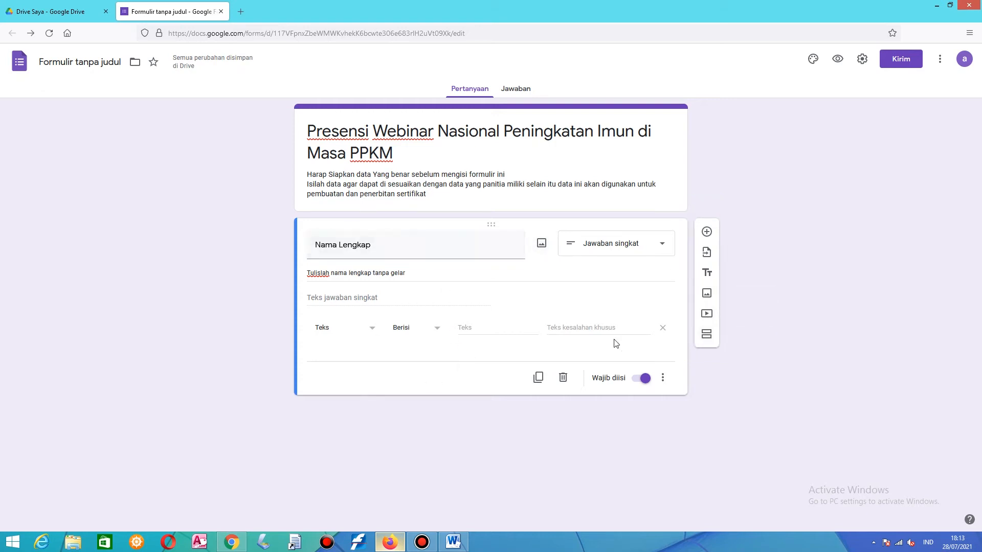
# - Add a second question titled "Jenis Kelamin" with the answer type Pilihan ganda
pyautogui.click(706, 232)
pyautogui.write('Jenis Kelamin')
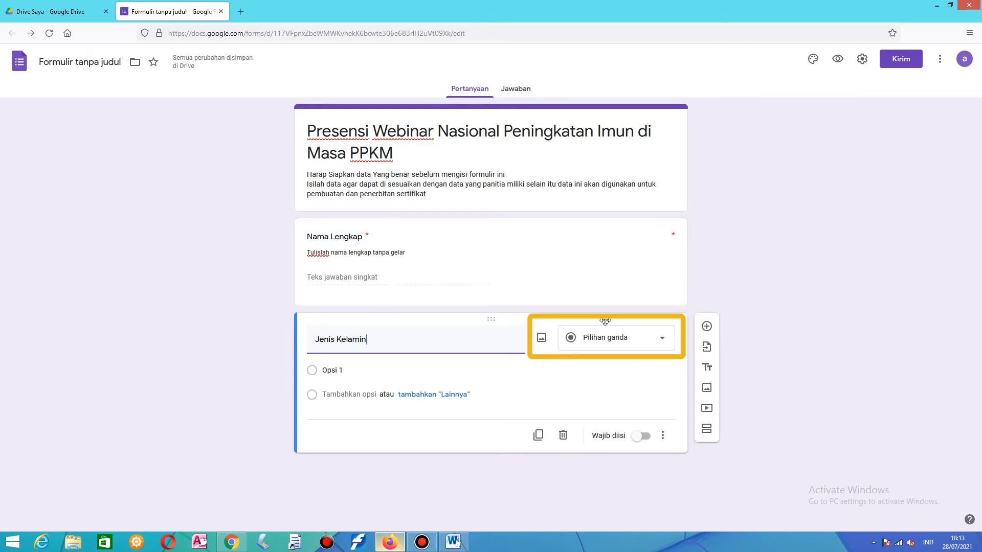
pyautogui.click(662, 339)
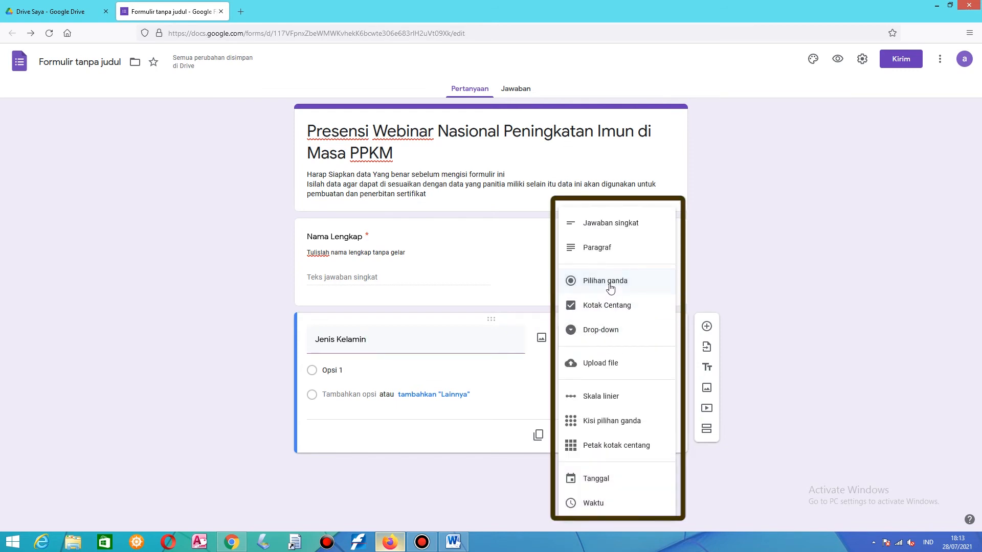
pyautogui.click(610, 286)
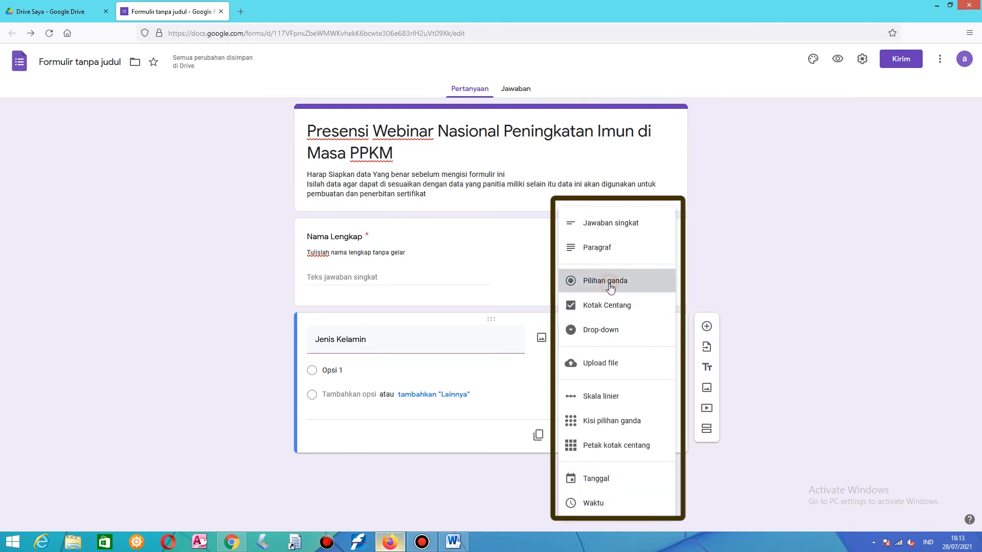
# - Give the Jenis Kelamin question the options "Laki Laki" and "Perempuan", and make it required
pyautogui.click(353, 368)
pyautogui.write('Laki Laki')
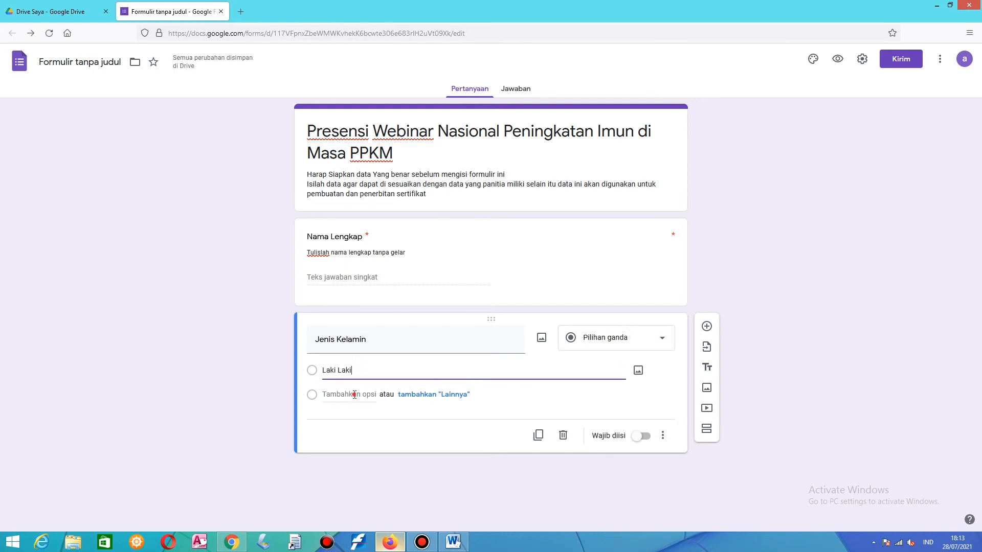
pyautogui.click(354, 395)
pyautogui.write('Perempuan')
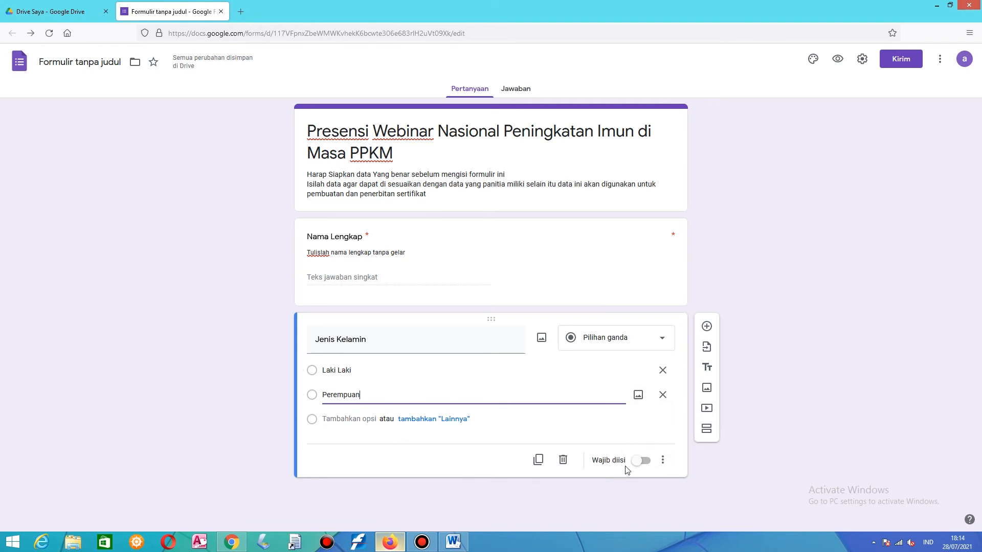
pyautogui.click(639, 461)
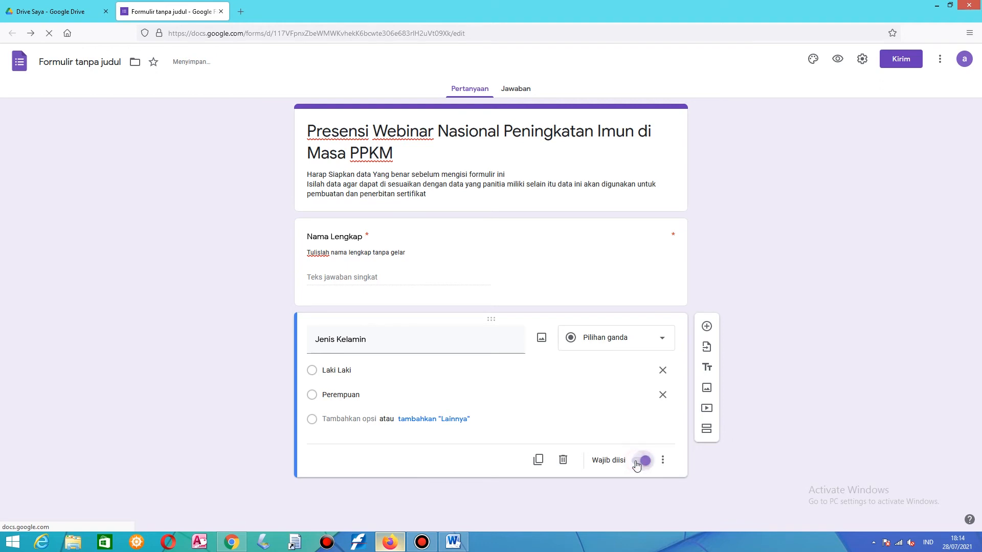
# - Add a third question titled "No Telpon" with the answer type Jawaban singkat
pyautogui.click(706, 328)
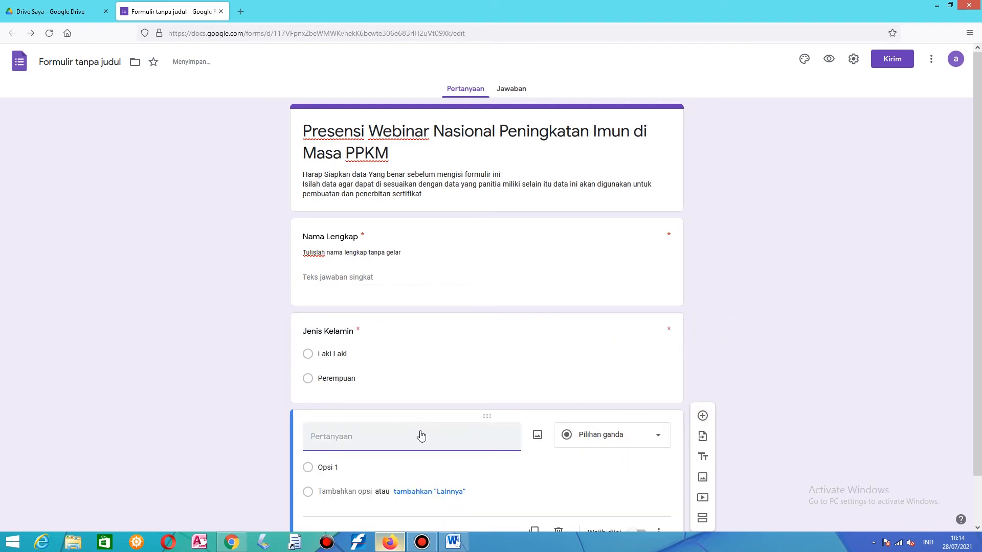
pyautogui.write('No Telpon')
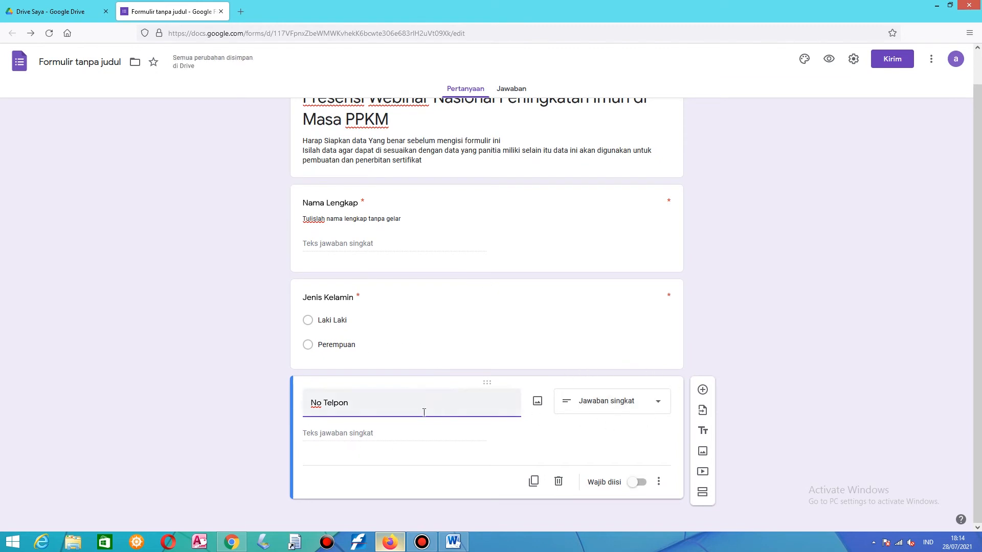
pyautogui.click(655, 406)
pyautogui.click(675, 230)
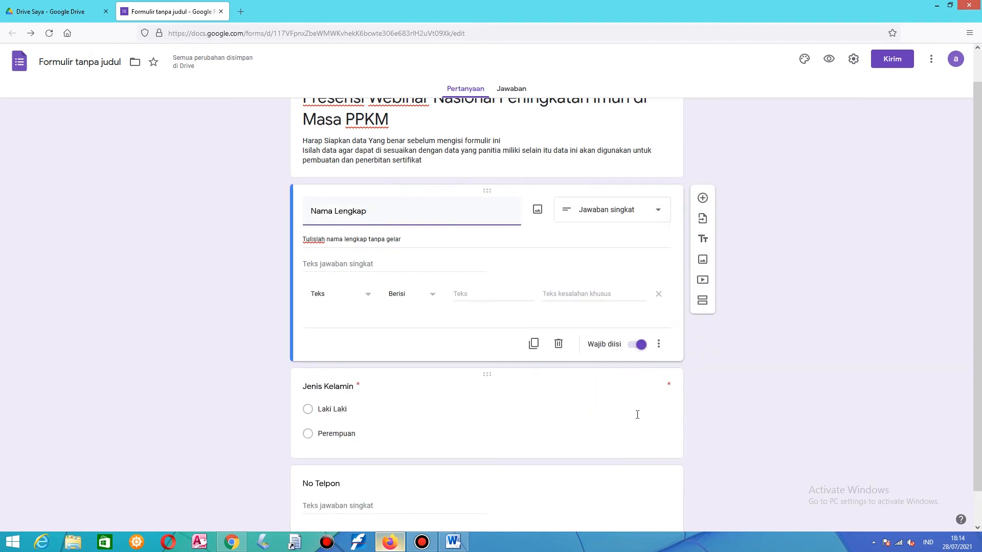
pyautogui.scroll(-1, 480, 511)
pyautogui.click(464, 469)
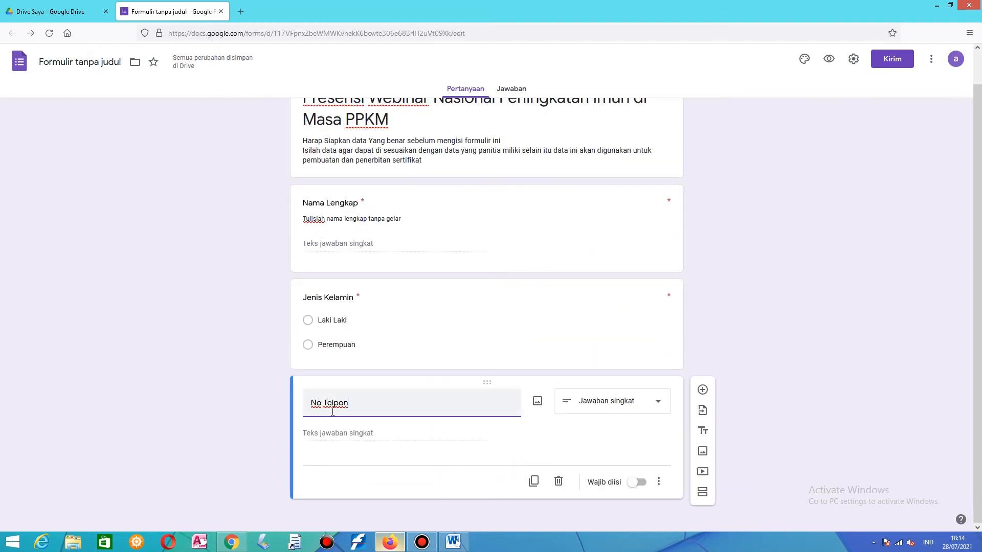
# - Add answer validation to the No Telpon question with the Angka type, and make the question required
pyautogui.click(658, 480)
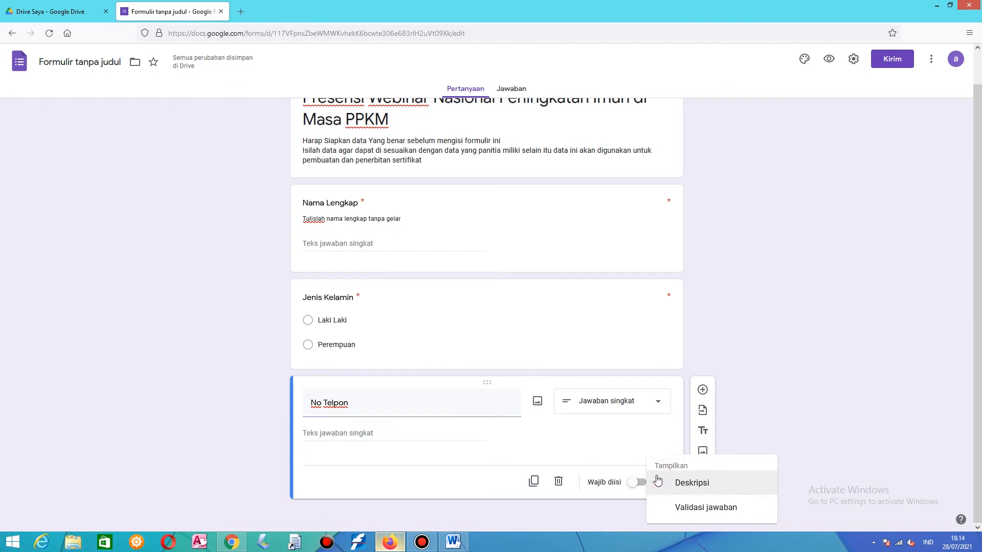
pyautogui.click(691, 509)
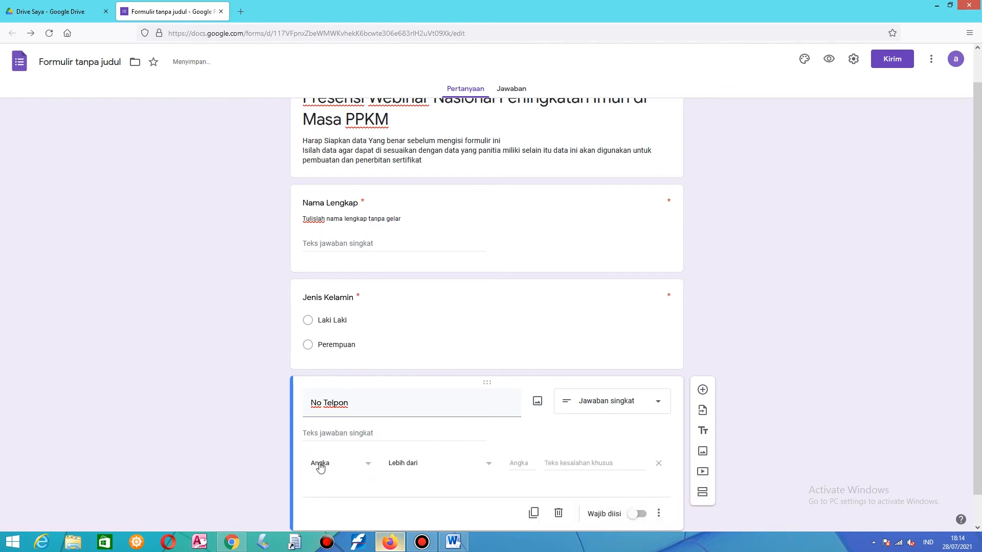
pyautogui.scroll(-1, 430, 454)
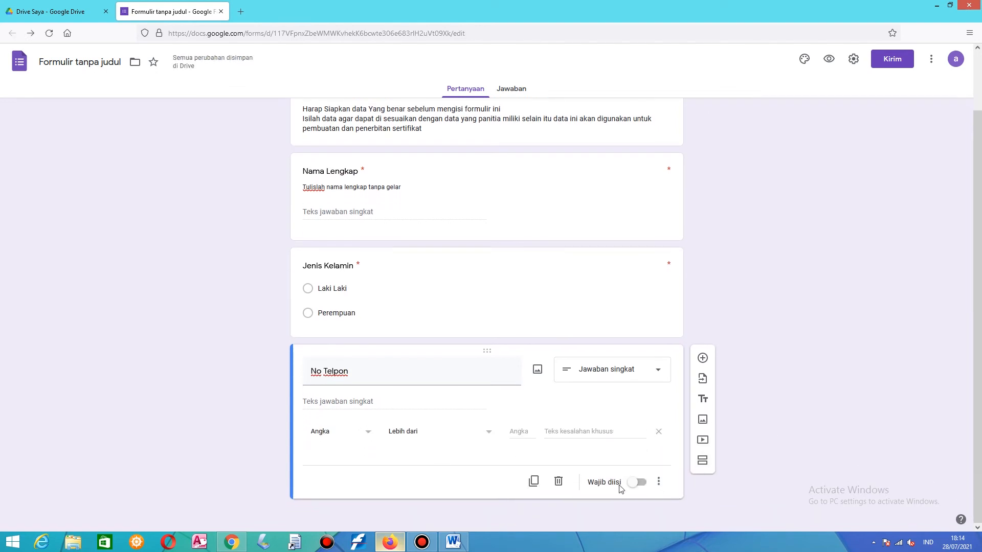
pyautogui.click(637, 482)
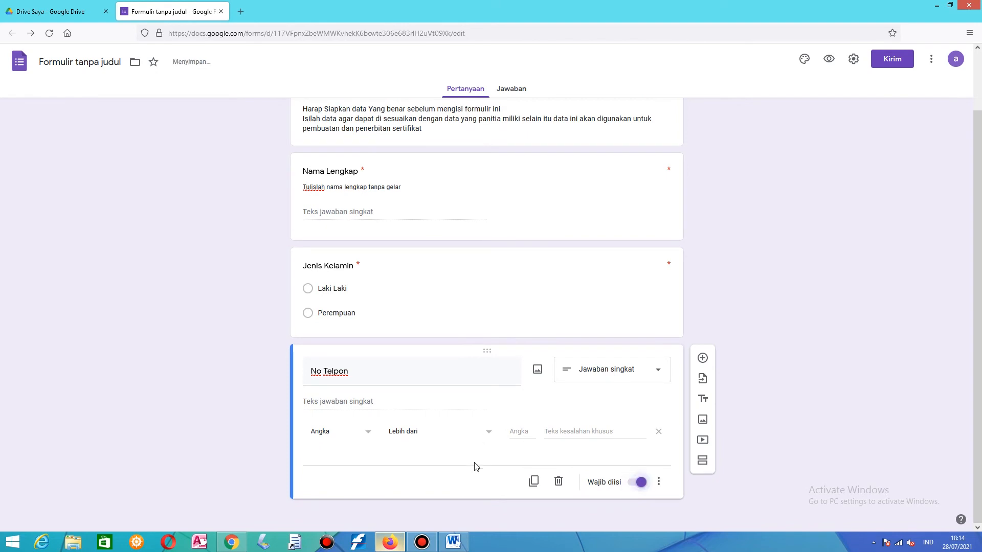
# - Add a fourth question titled "Tanggal Lahir" with the answer type Tanggal, and make it required
pyautogui.click(702, 359)
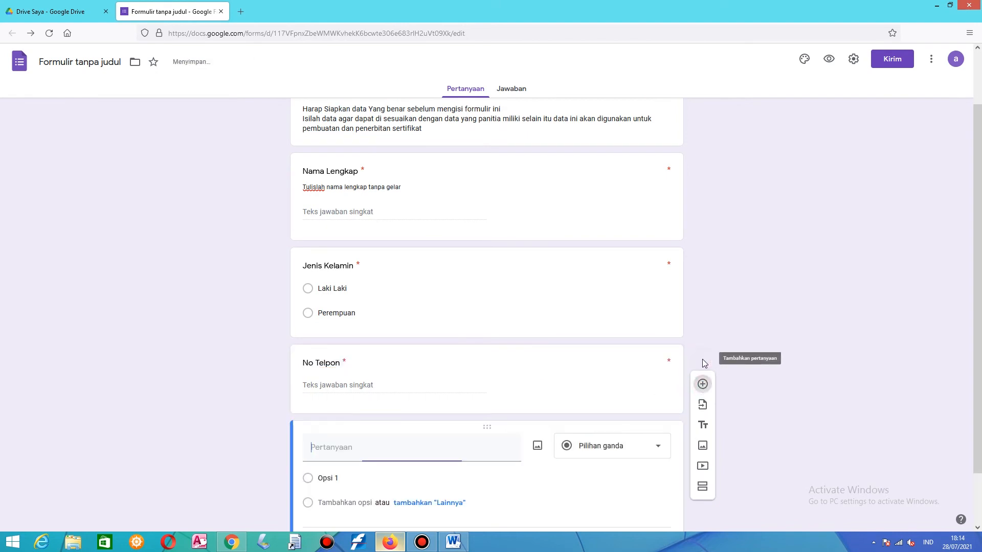
pyautogui.scroll(-2, 460, 409)
pyautogui.write('Tan')
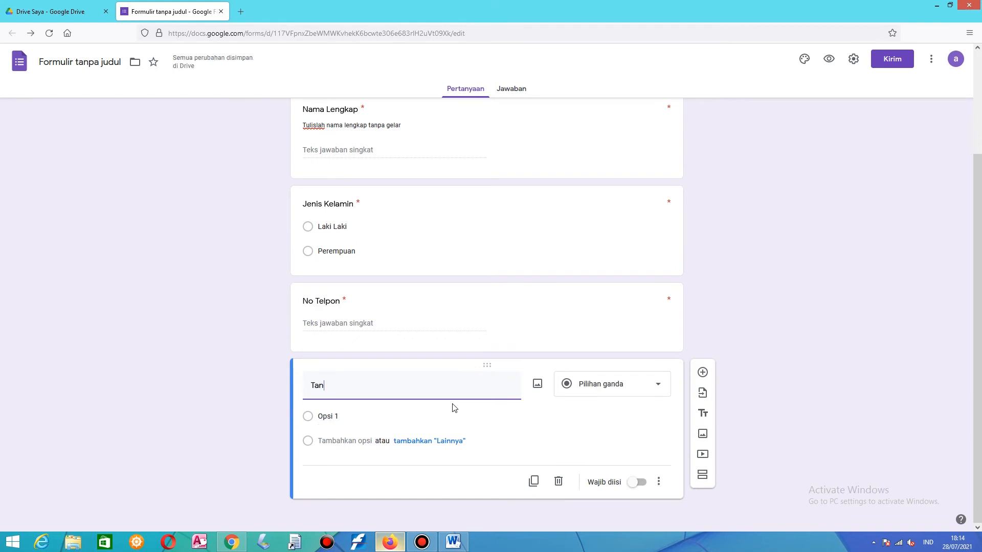
pyautogui.write('ggal Lahir')
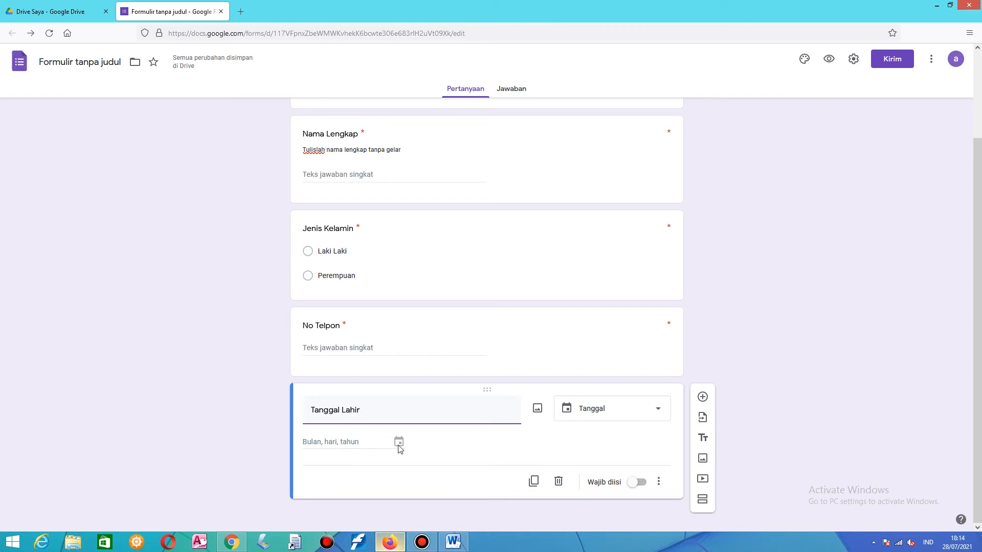
pyautogui.click(639, 483)
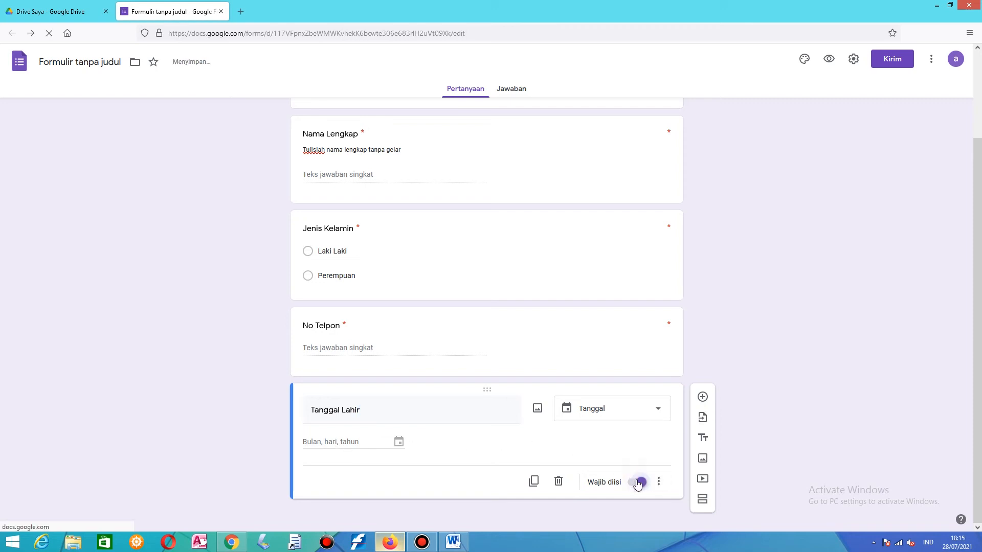
# - Duplicate the Tanggal Lahir question and retitle the copy "Lulus"
pyautogui.scroll(3, 713, 345)
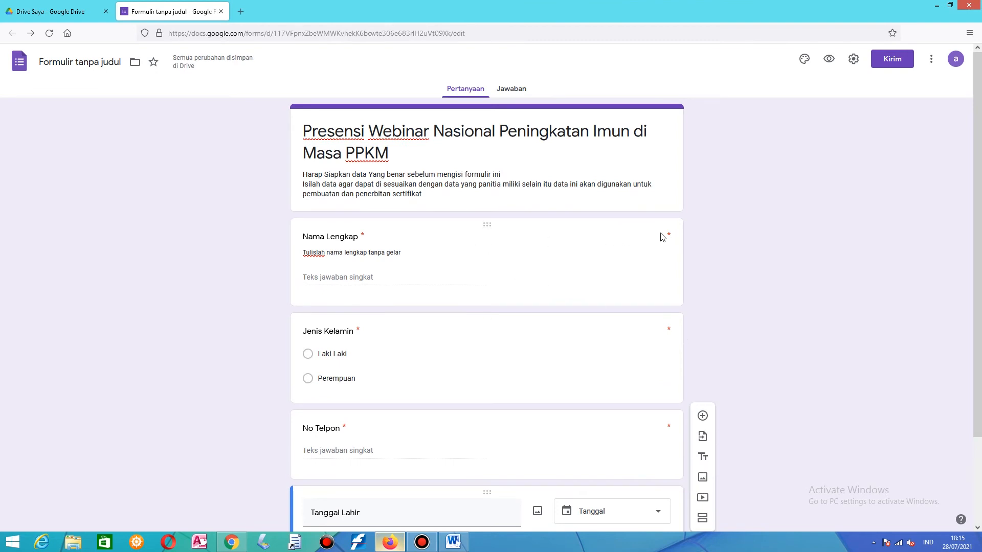
pyautogui.scroll(-3, 699, 287)
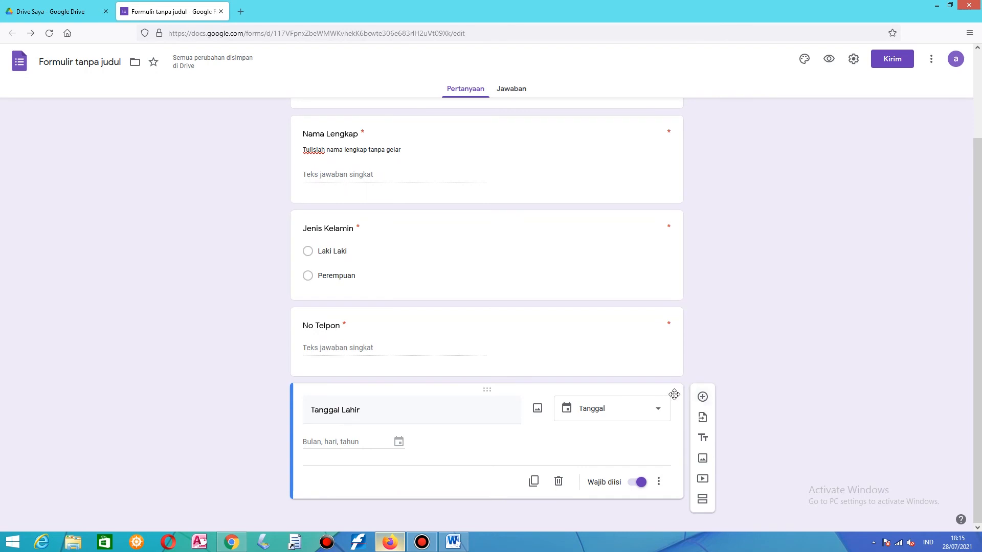
pyautogui.click(534, 481)
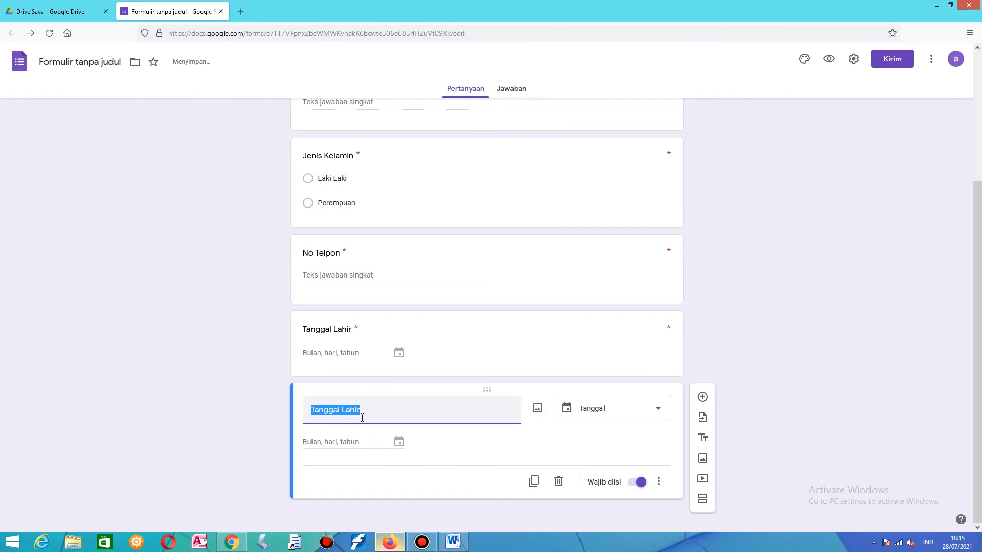
pyautogui.write('Tangga;')
pyautogui.press('BackSpace')
pyautogui.press('BackSpace')
pyautogui.press('BackSpace')
pyautogui.press('BackSpace')
pyautogui.press('BackSpace')
pyautogui.press('BackSpace')
pyautogui.write('Lulus')
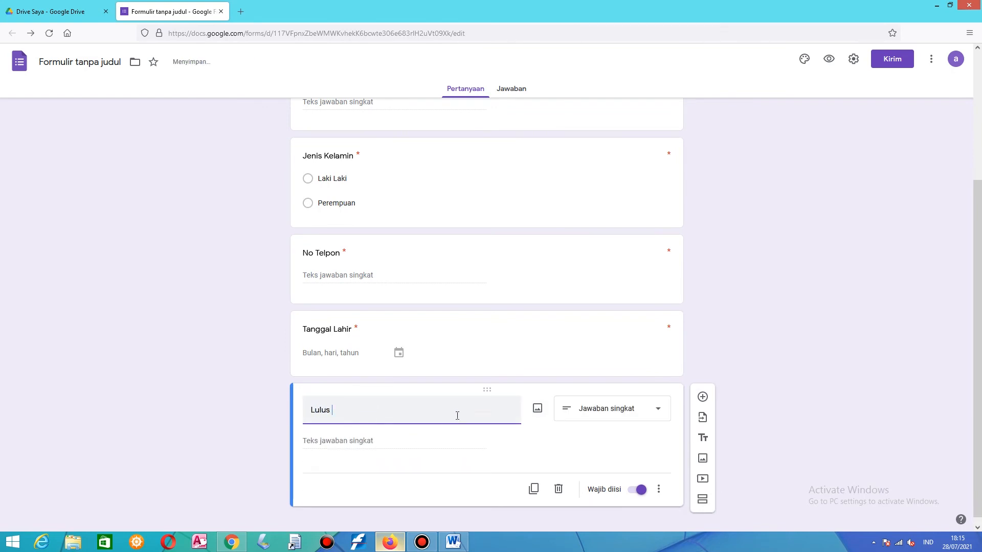
# - Set the Lulus question's answer type to Tanggal and check its additional display options
pyautogui.click(637, 413)
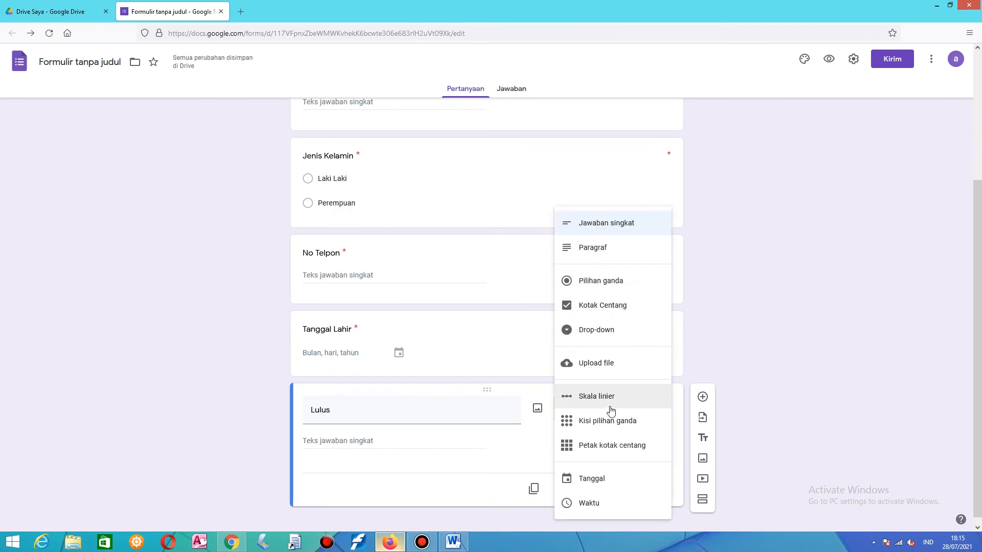
pyautogui.click(602, 479)
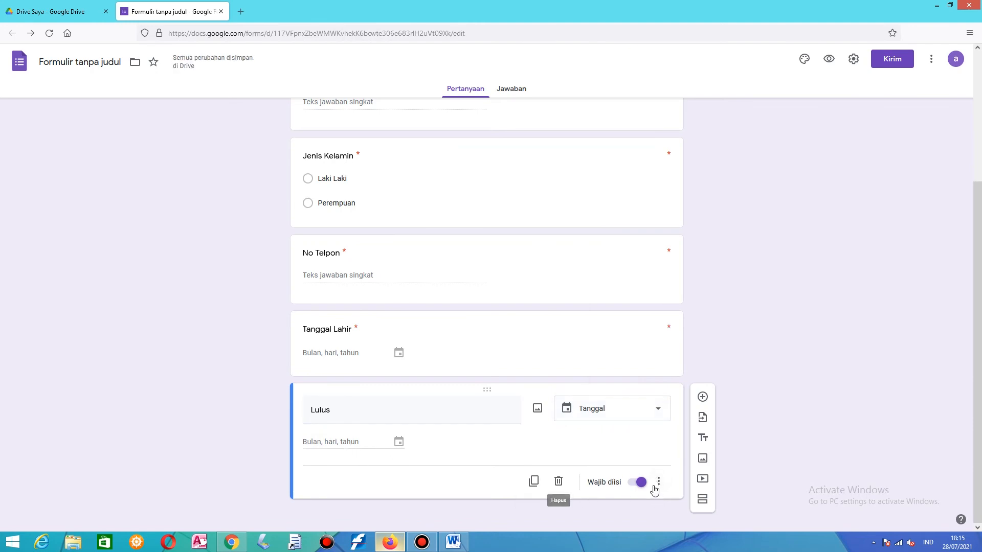
pyautogui.click(658, 482)
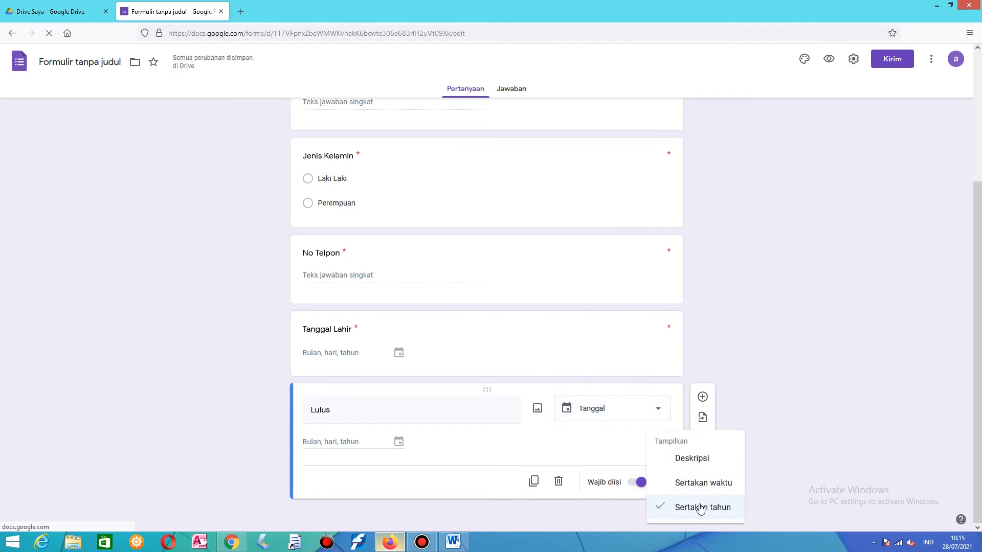
pyautogui.click(616, 447)
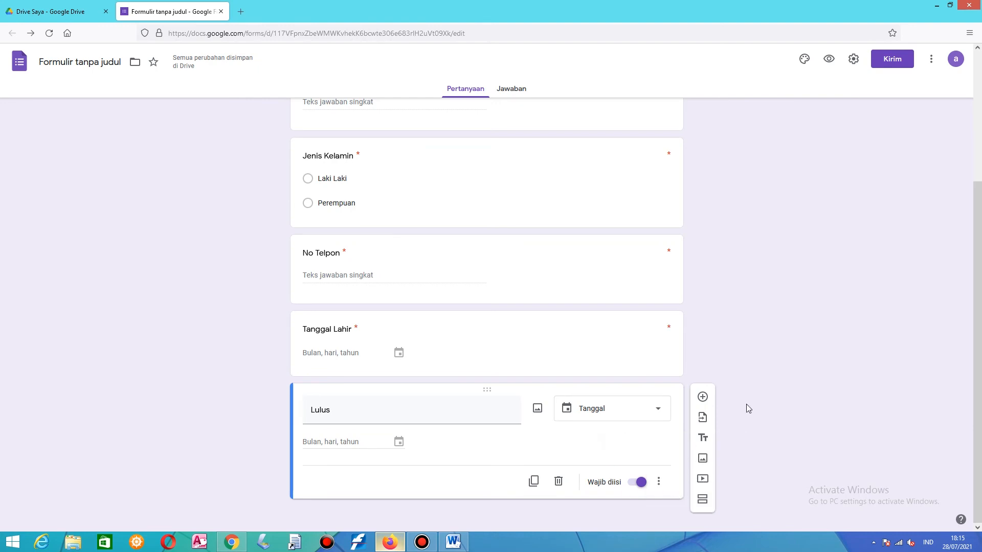
# - Insert the basketball silhouette image from the Kantor dan Sekolah theme collection as the form's header
pyautogui.scroll(4, 755, 348)
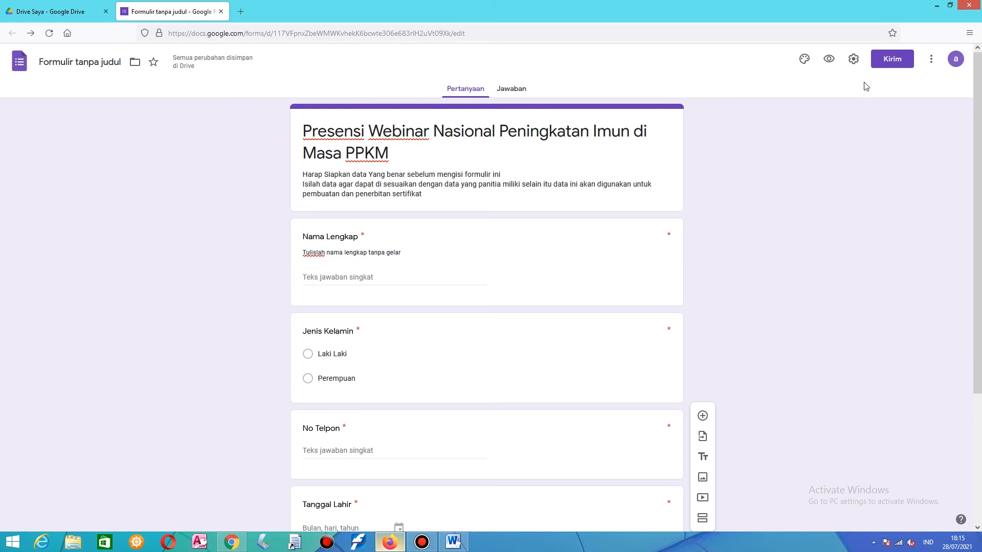
pyautogui.click(804, 58)
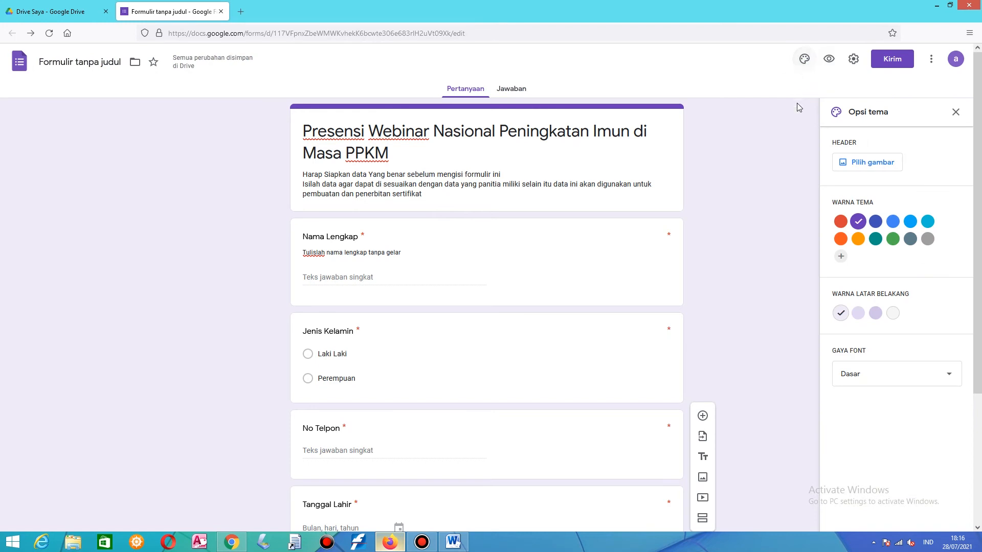
pyautogui.click(889, 165)
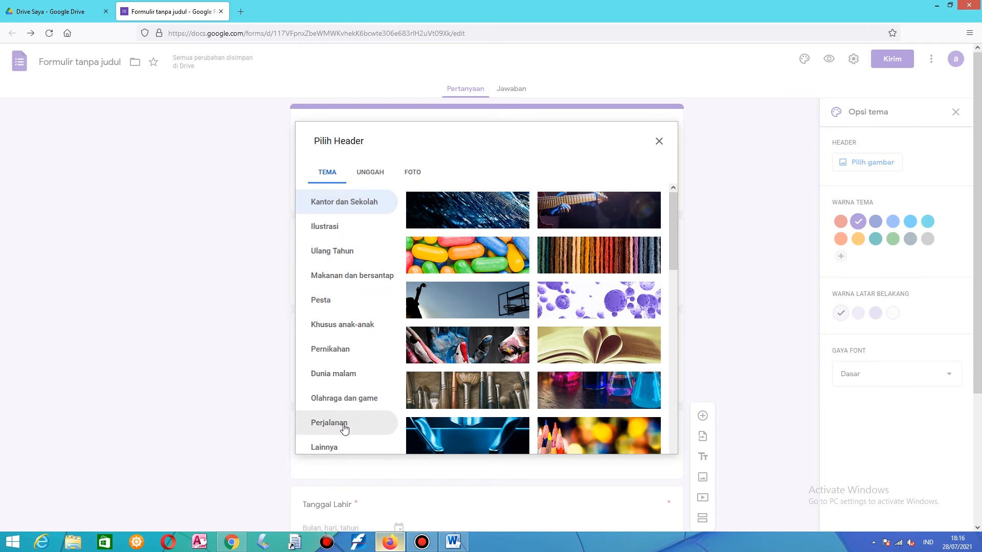
pyautogui.click(460, 303)
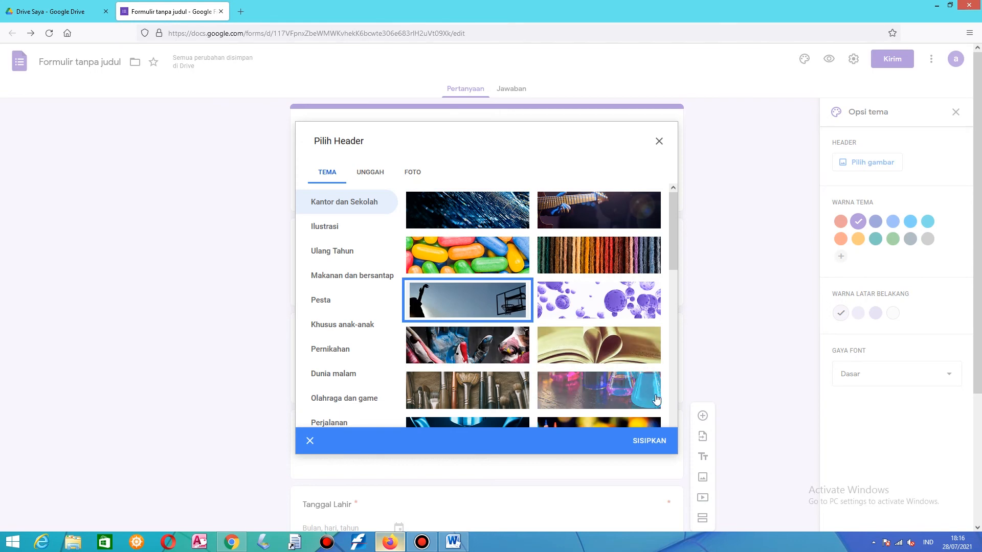
pyautogui.click(658, 442)
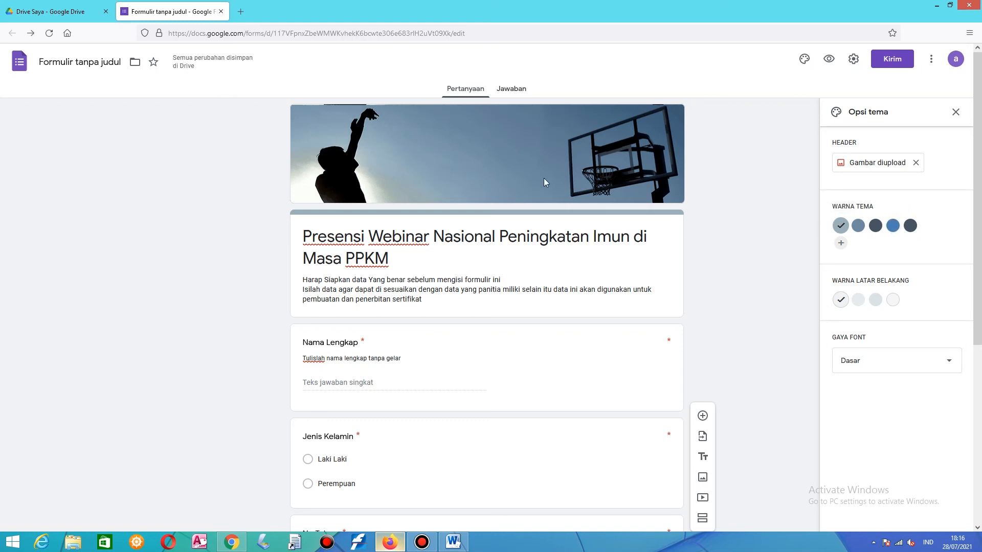
# - Add a custom bright red colour and apply it as the form's theme colour
pyautogui.click(875, 226)
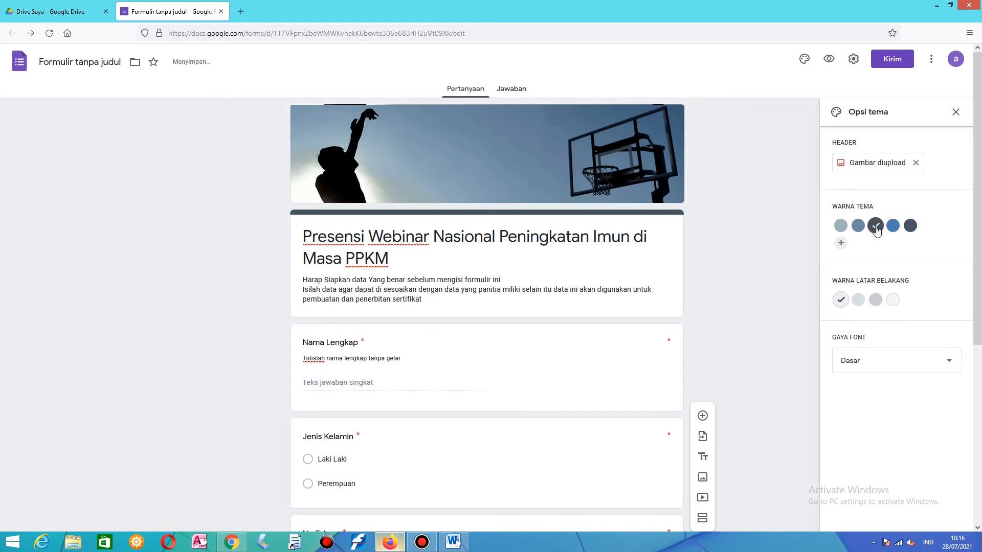
pyautogui.click(843, 243)
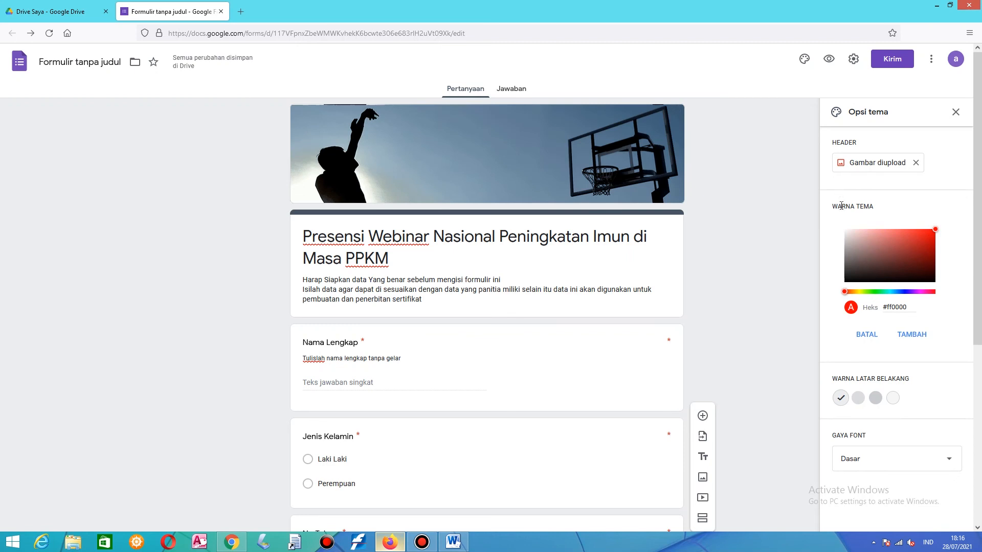
pyautogui.click(931, 234)
pyautogui.click(912, 337)
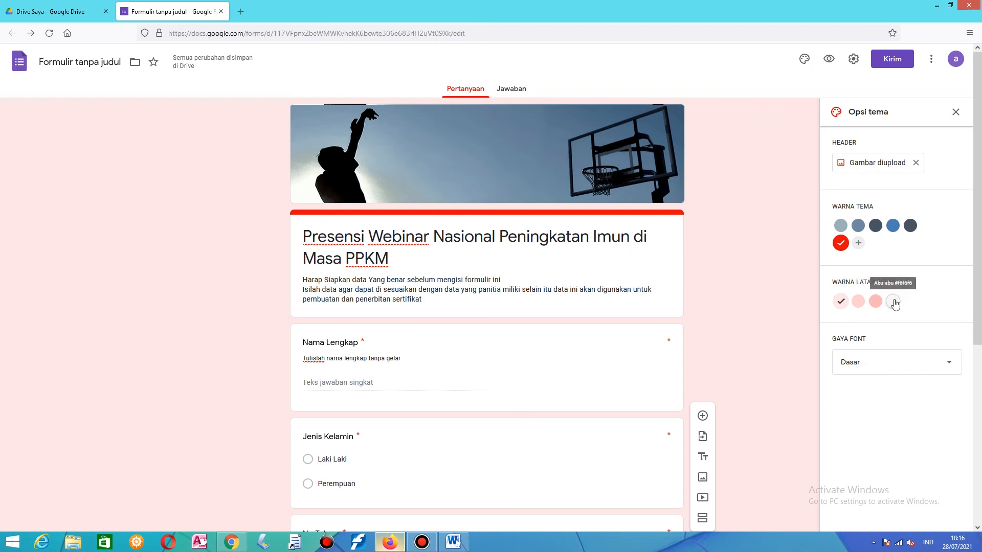
# - Try the Dekoratif font style, and set the form's font style to Lucu
pyautogui.click(946, 364)
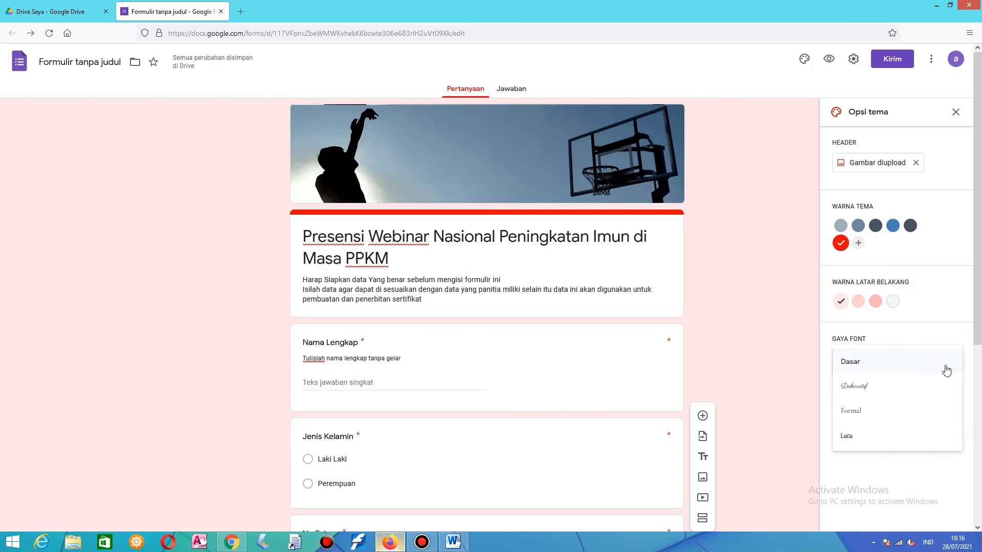
pyautogui.click(864, 392)
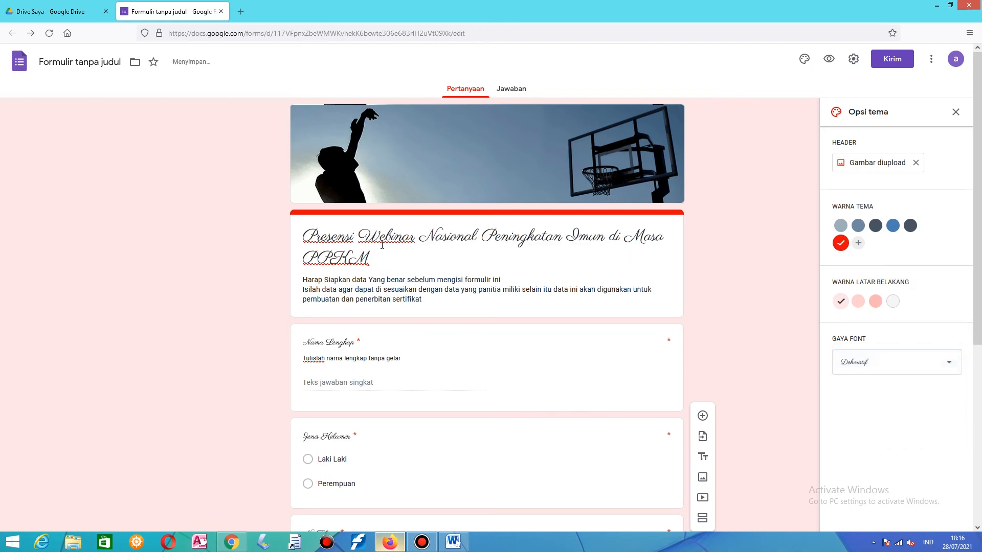
pyautogui.click(944, 359)
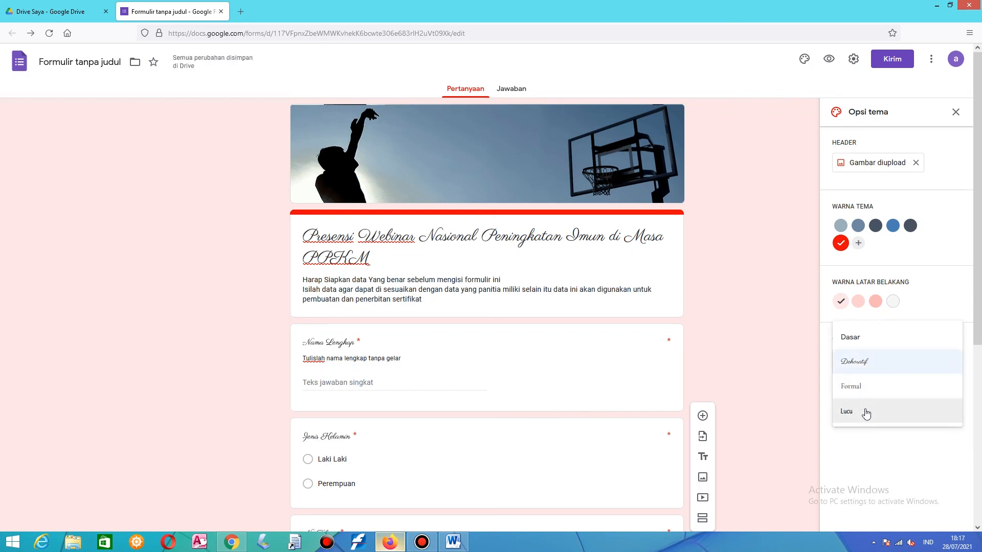
pyautogui.click(866, 409)
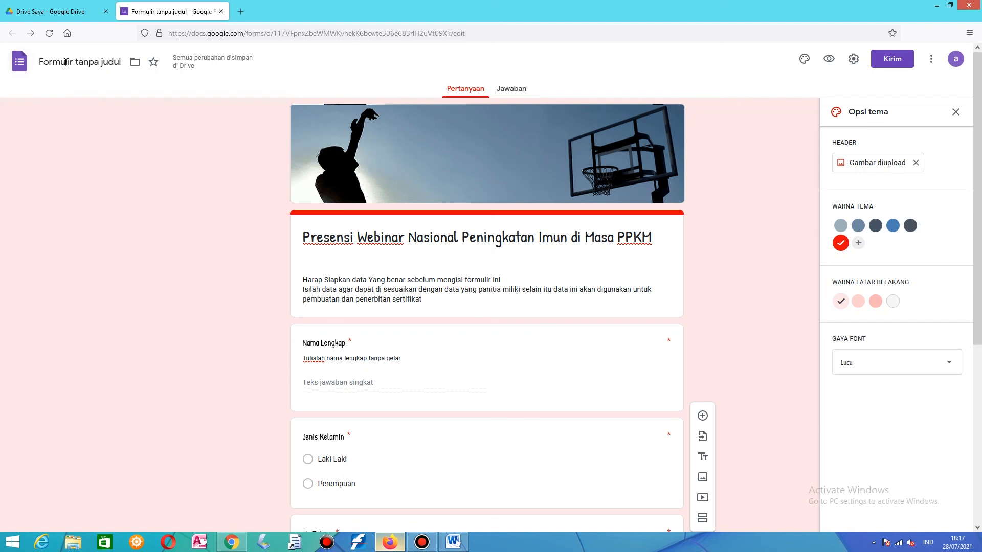
# - Rename the untitled form file to "Presensi Webinar Nasional Peningkatan Imun di Masa PPKM", matching the form title
pyautogui.click(65, 62)
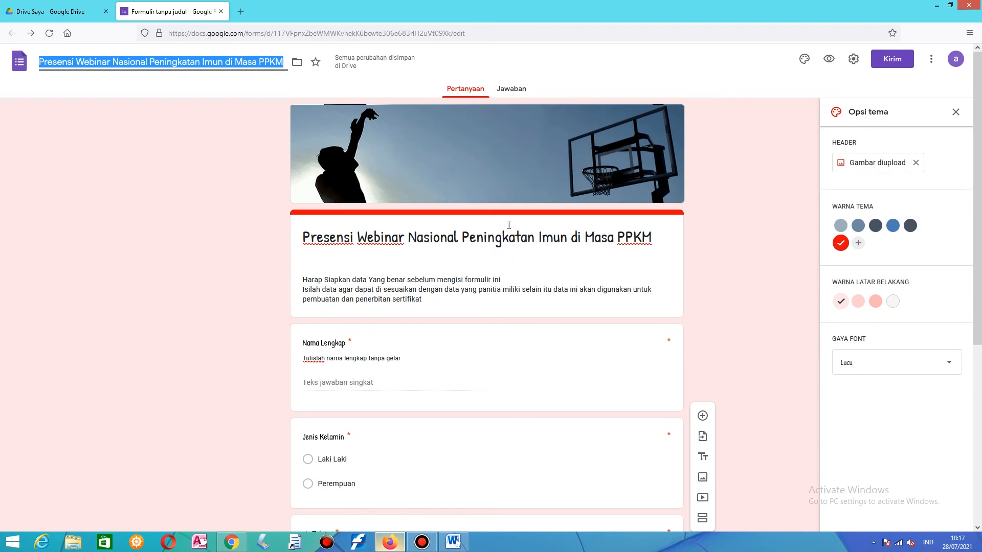
pyautogui.click(244, 146)
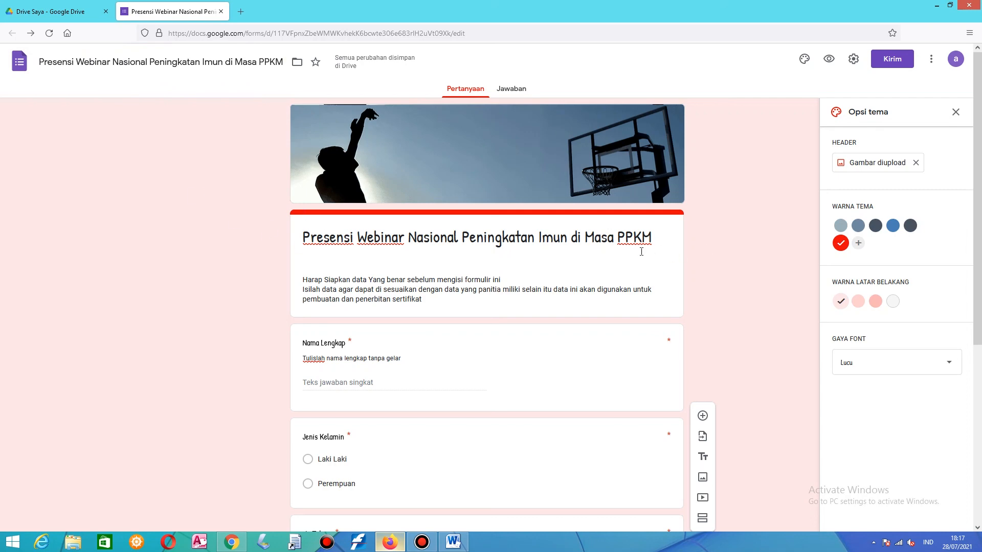
pyautogui.scroll(-4, 503, 403)
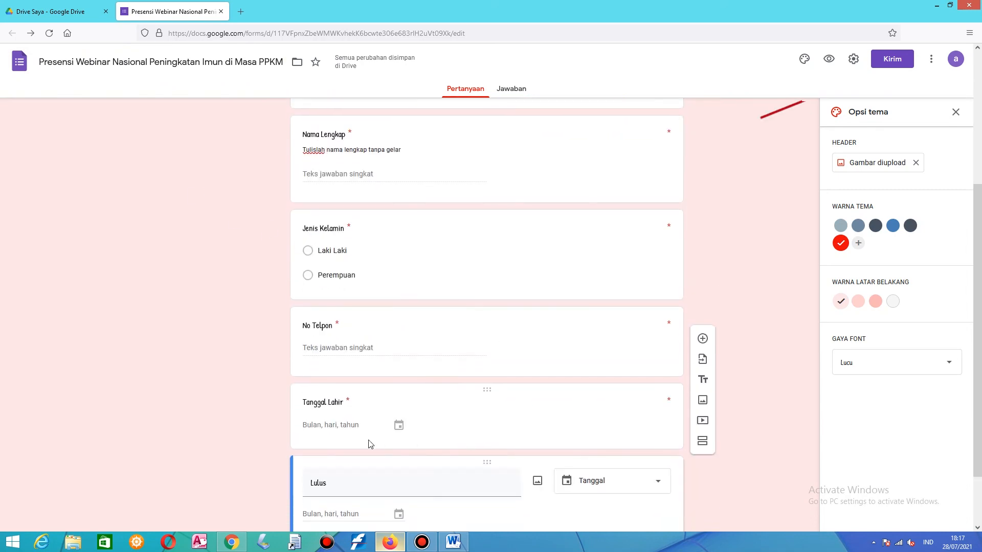
pyautogui.scroll(4, 485, 344)
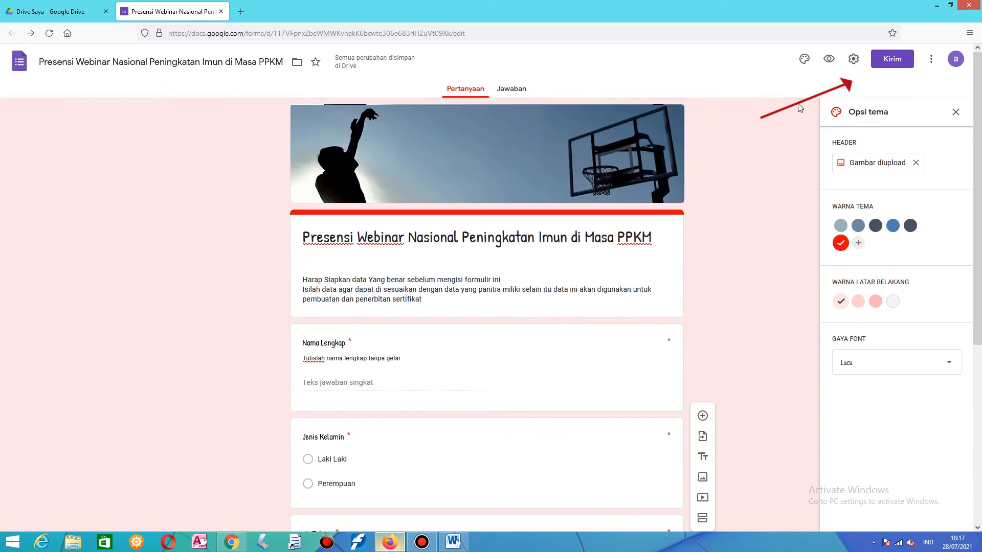
# - Generate a shortened sharing link for the form, copy it, and close the sharing dialog
pyautogui.click(901, 62)
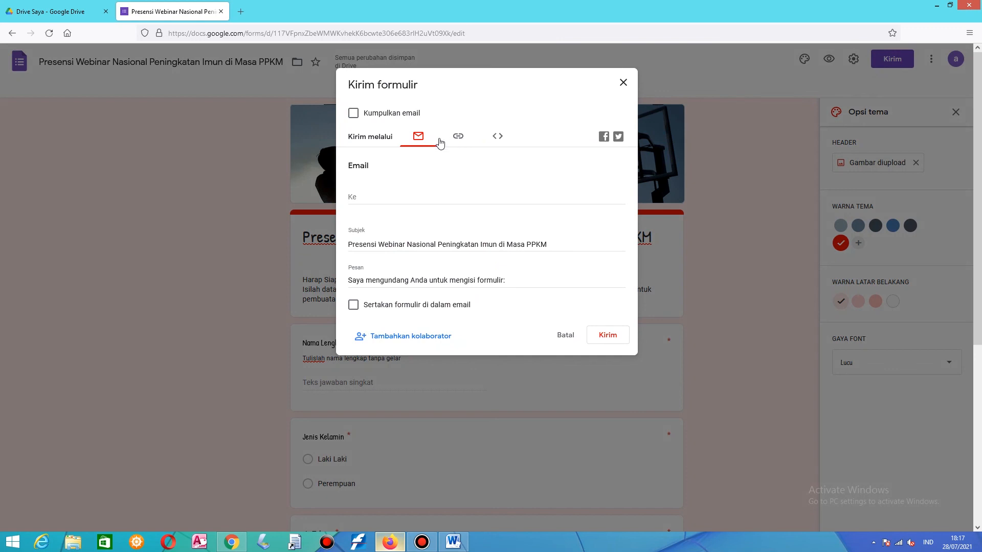
pyautogui.click(458, 138)
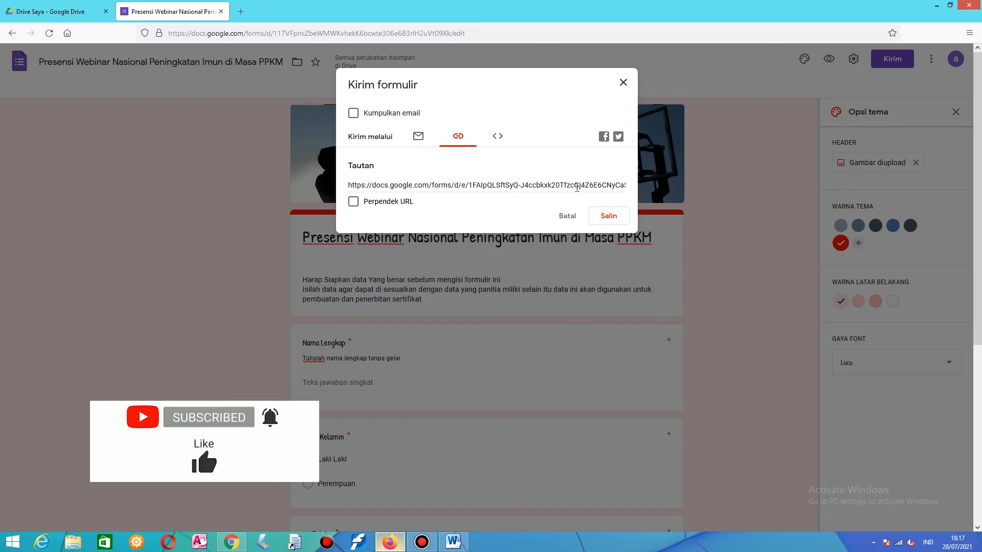
pyautogui.click(353, 202)
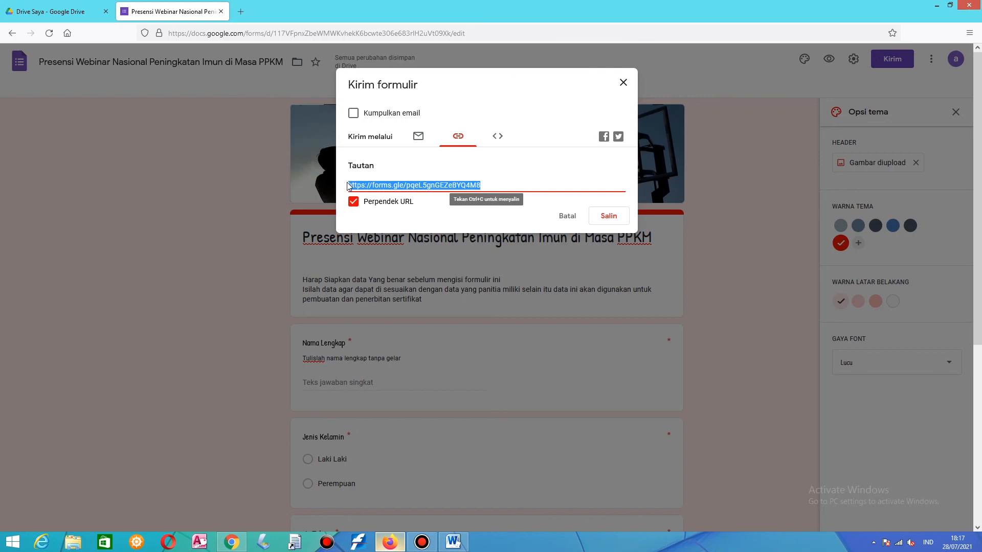
pyautogui.click(492, 186)
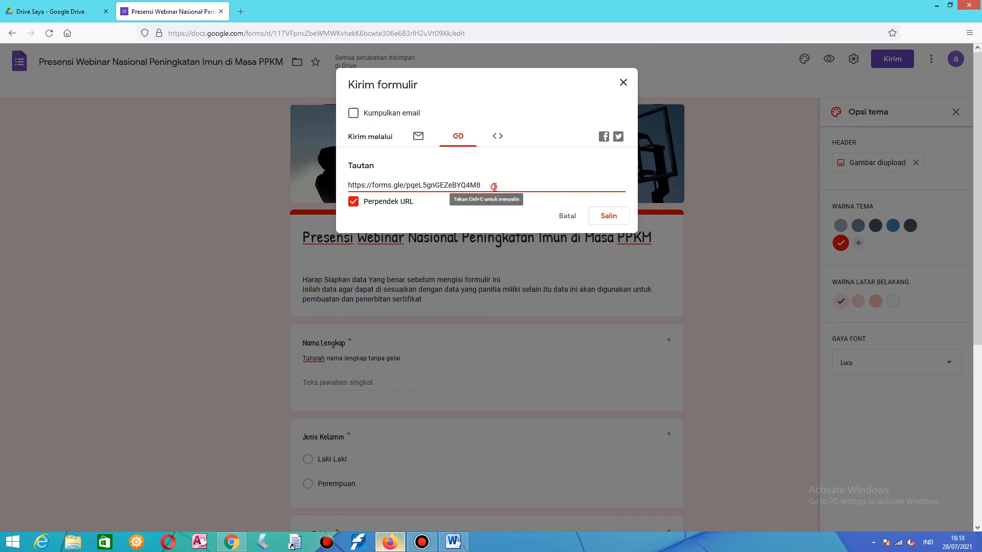
pyautogui.click(608, 215)
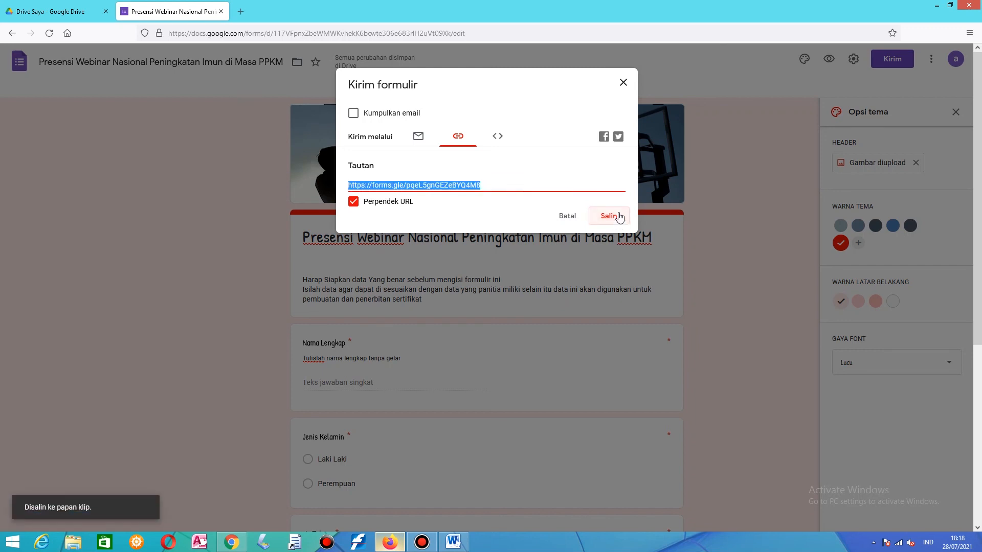
pyautogui.click(624, 83)
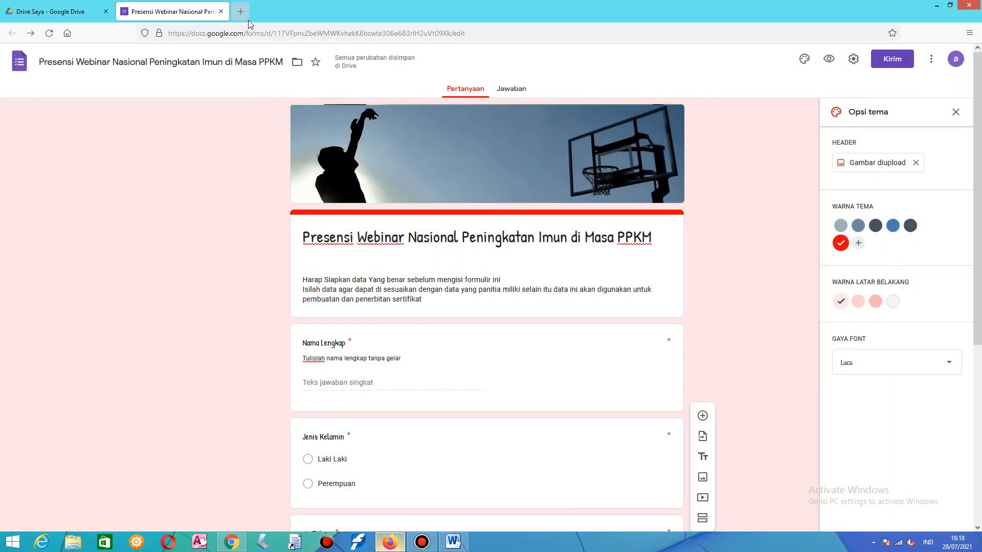
# - Open the copied shortened link in a new browser tab and review the published attendance form from its header to the Lulus question
pyautogui.click(243, 12)
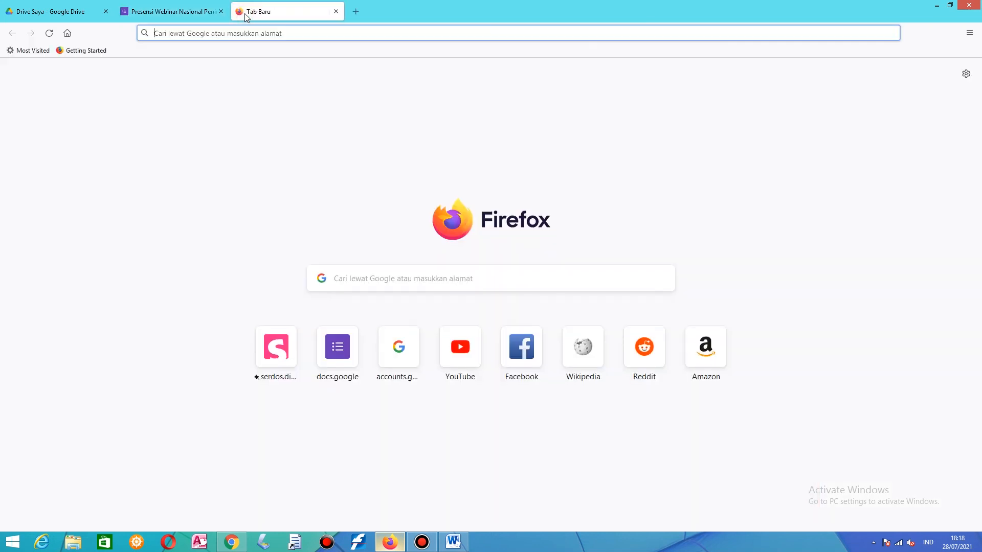
pyautogui.click(356, 36)
pyautogui.rightClick(358, 37)
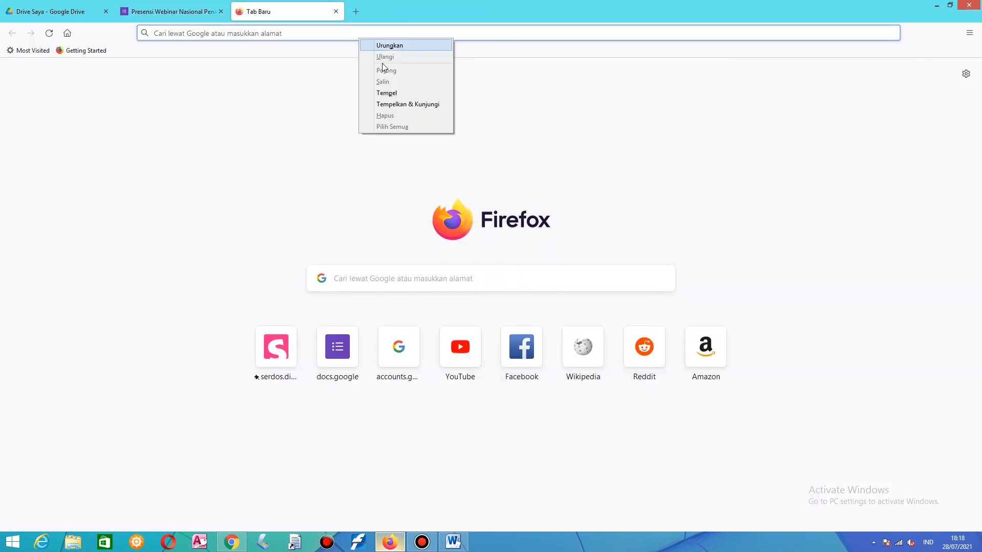
pyautogui.click(389, 93)
pyautogui.press('Return')
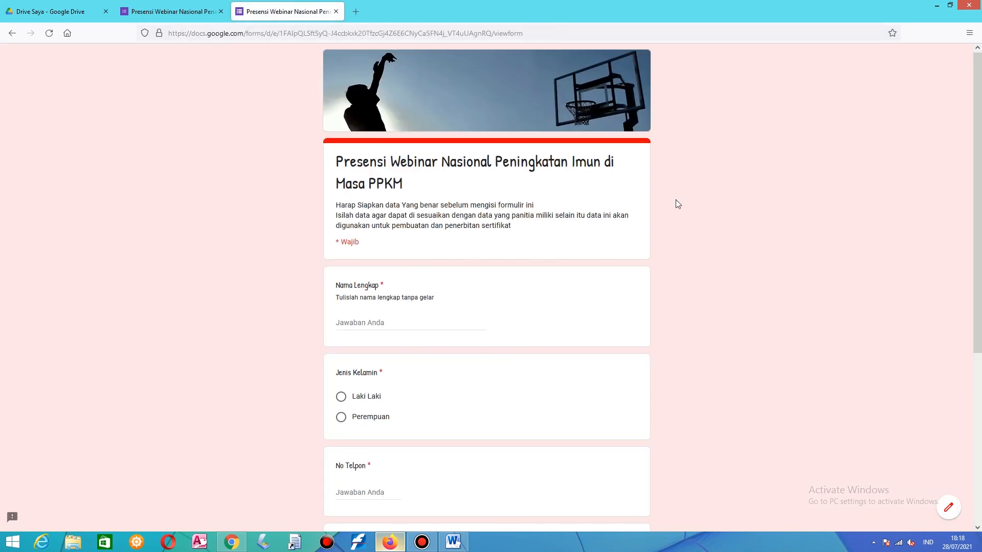
pyautogui.scroll(-5, 678, 204)
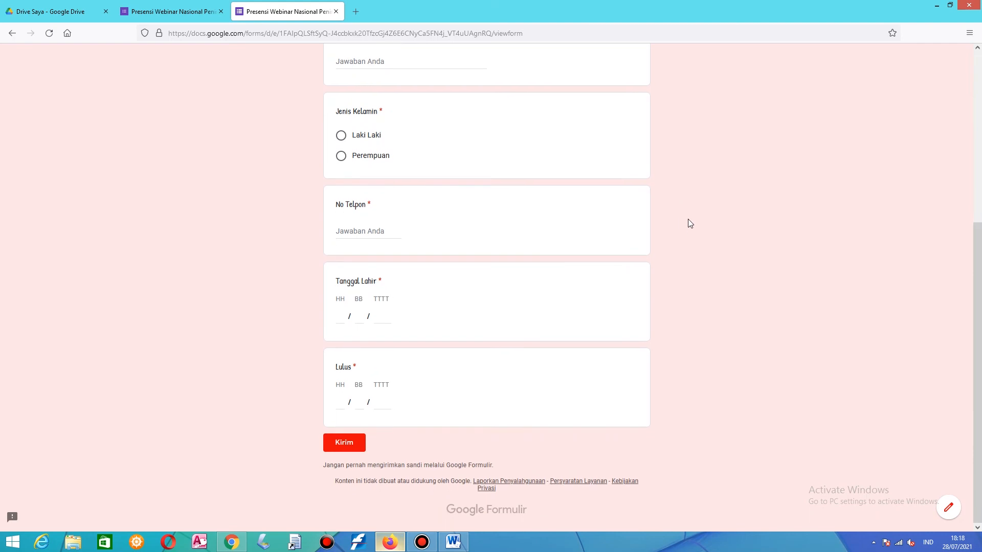
pyautogui.scroll(5, 576, 313)
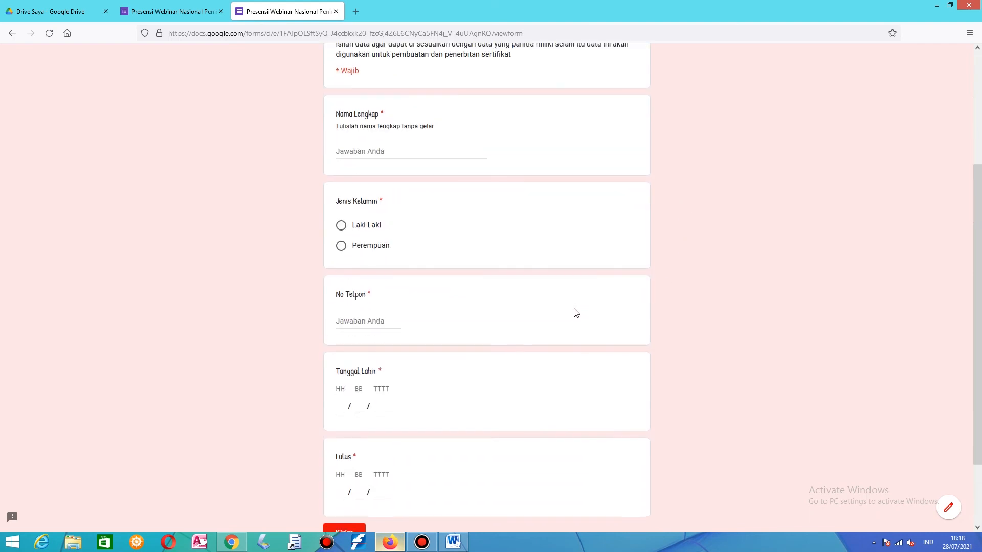
pyautogui.scroll(-4, 575, 313)
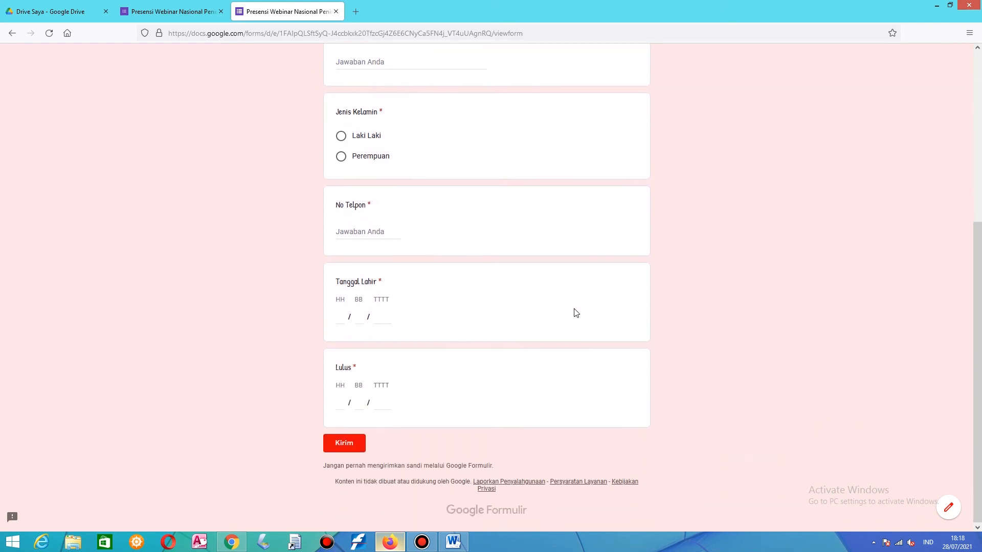
pyautogui.scroll(3, 576, 313)
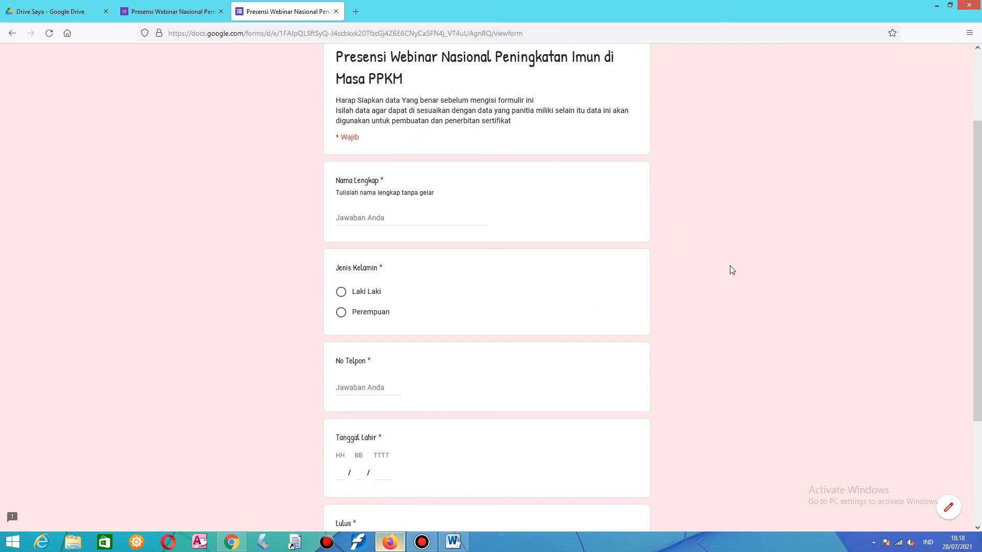
pyautogui.scroll(2, 729, 266)
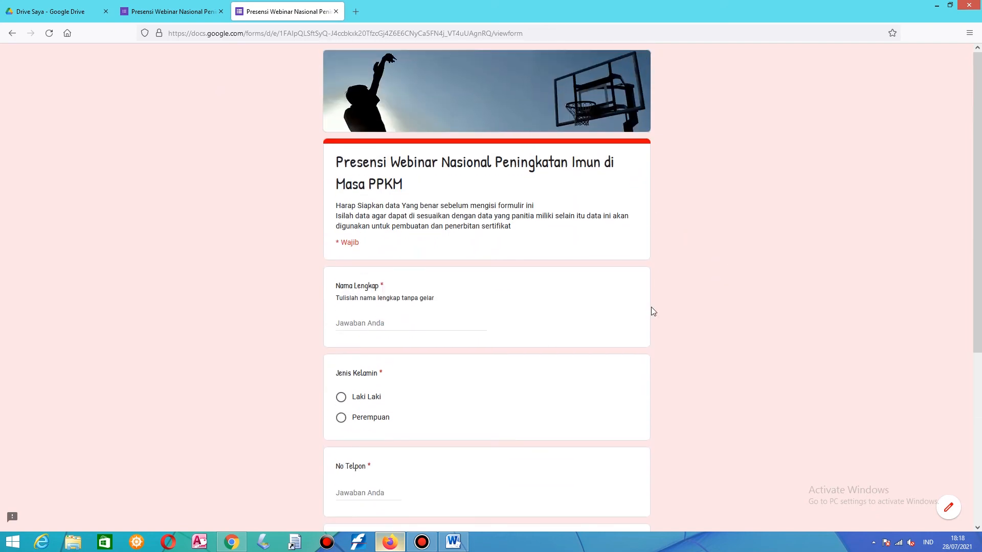